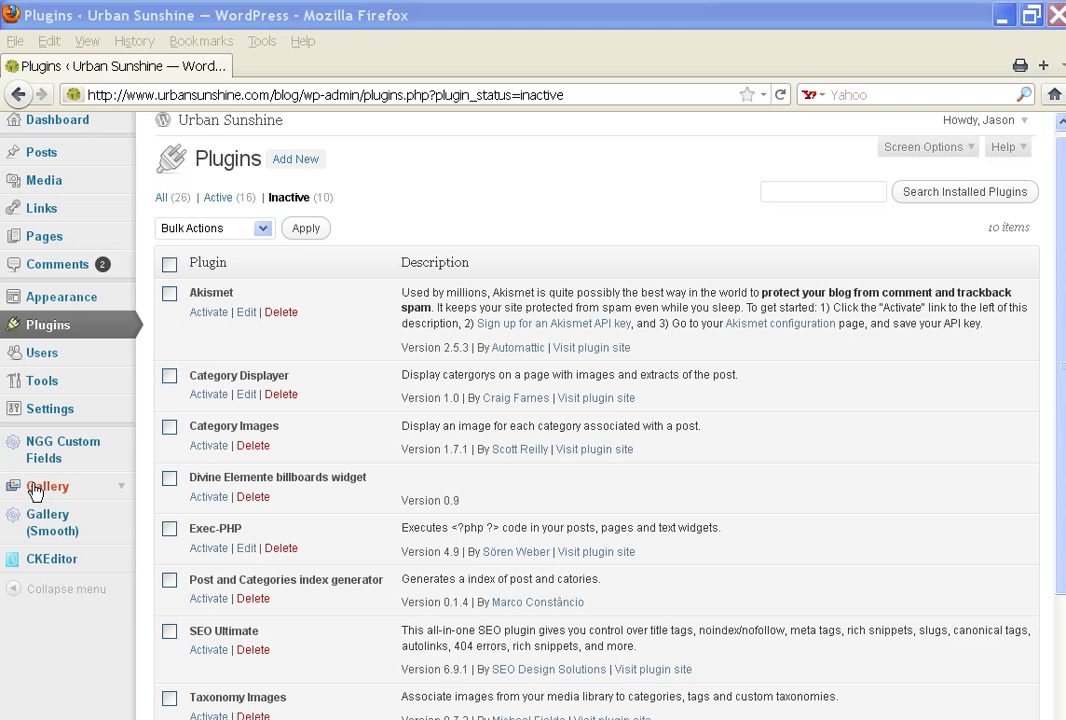
Create a new gallery named My New Gallery, toggling its Link Gallery Custom Fields option
click(122, 491)
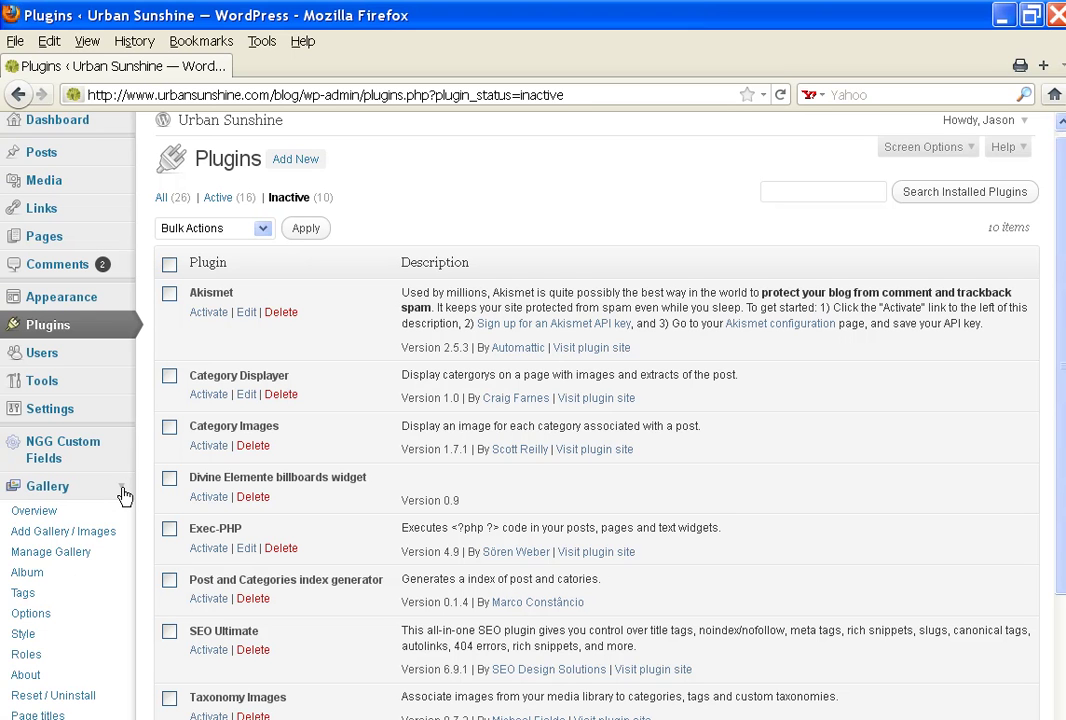
click(64, 536)
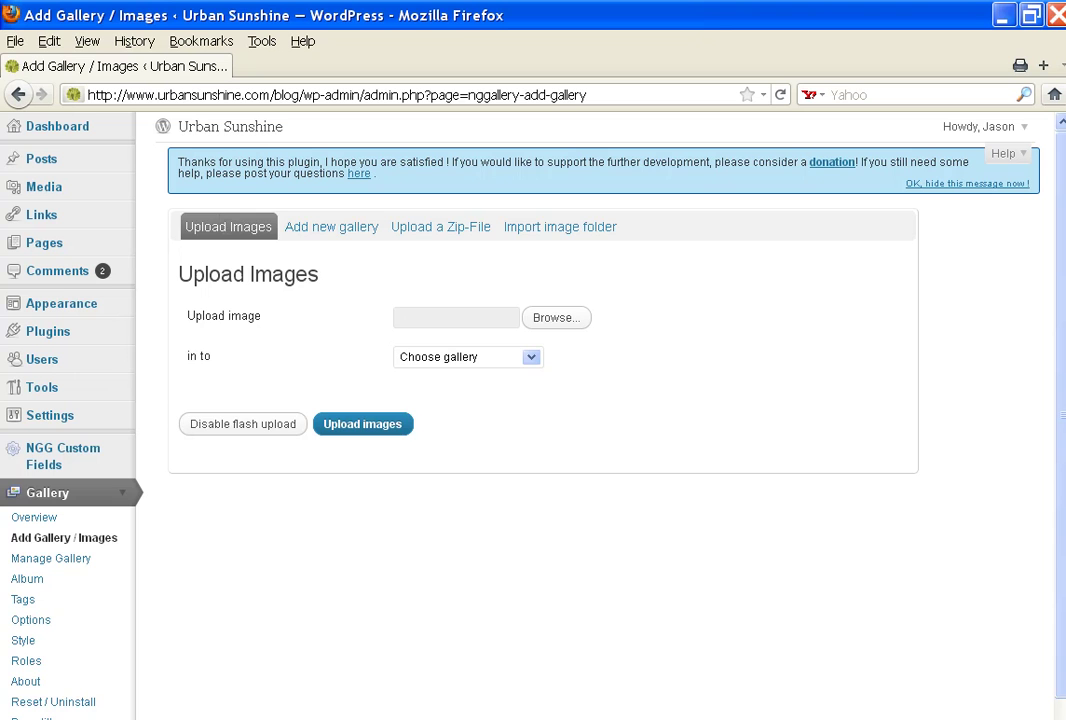
click(325, 232)
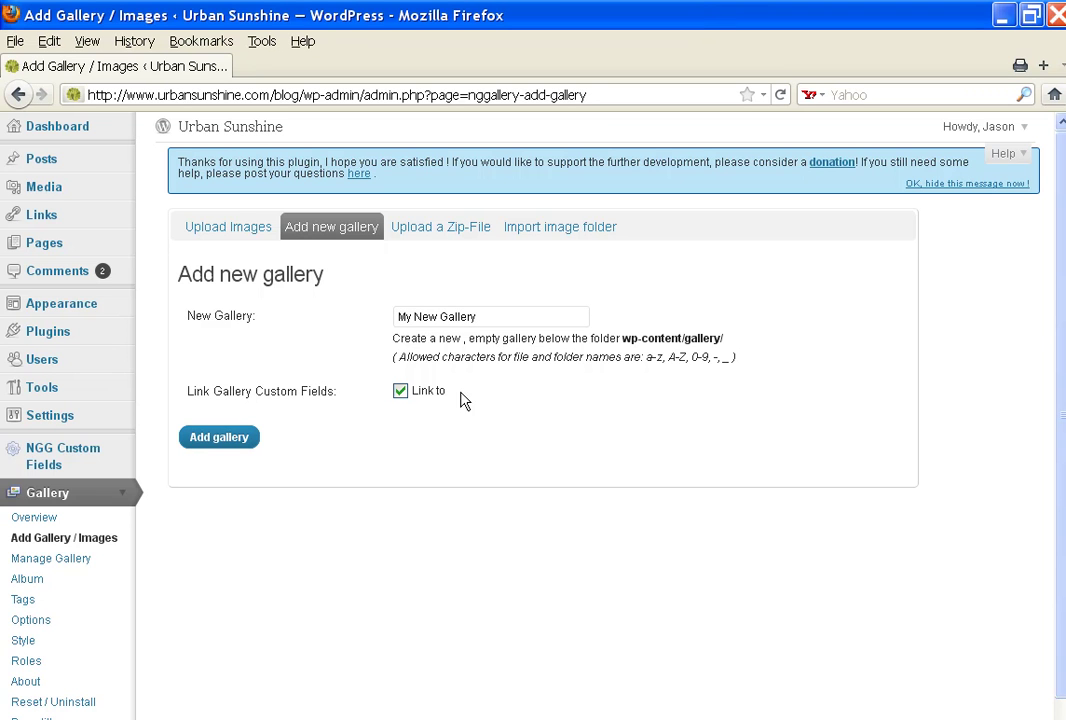
click(405, 395)
click(230, 437)
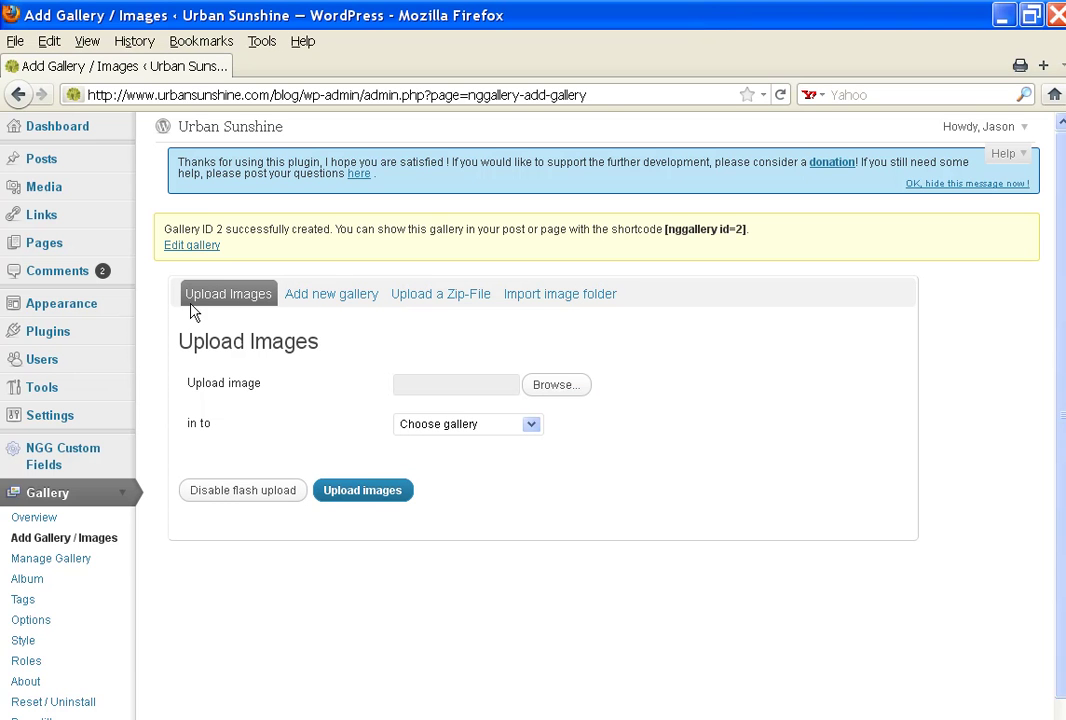
Upload all the image files in the Fitness By Example folder, from bg through tmb_youtube, into 2 - My New Gallery
click(532, 425)
click(509, 464)
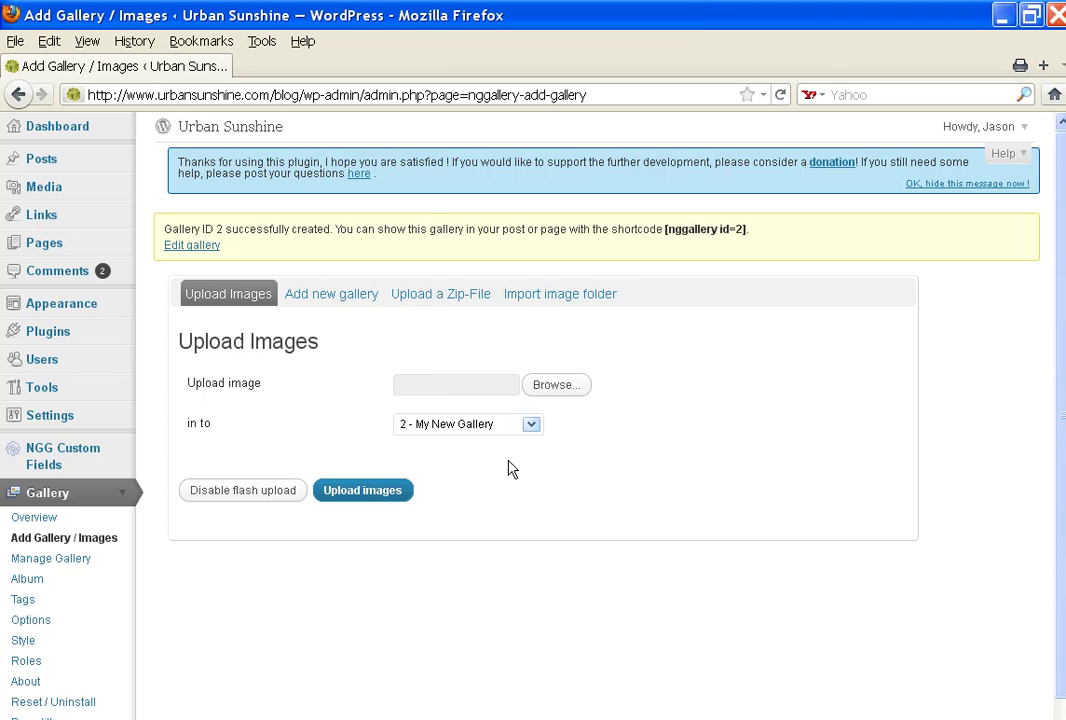
click(545, 386)
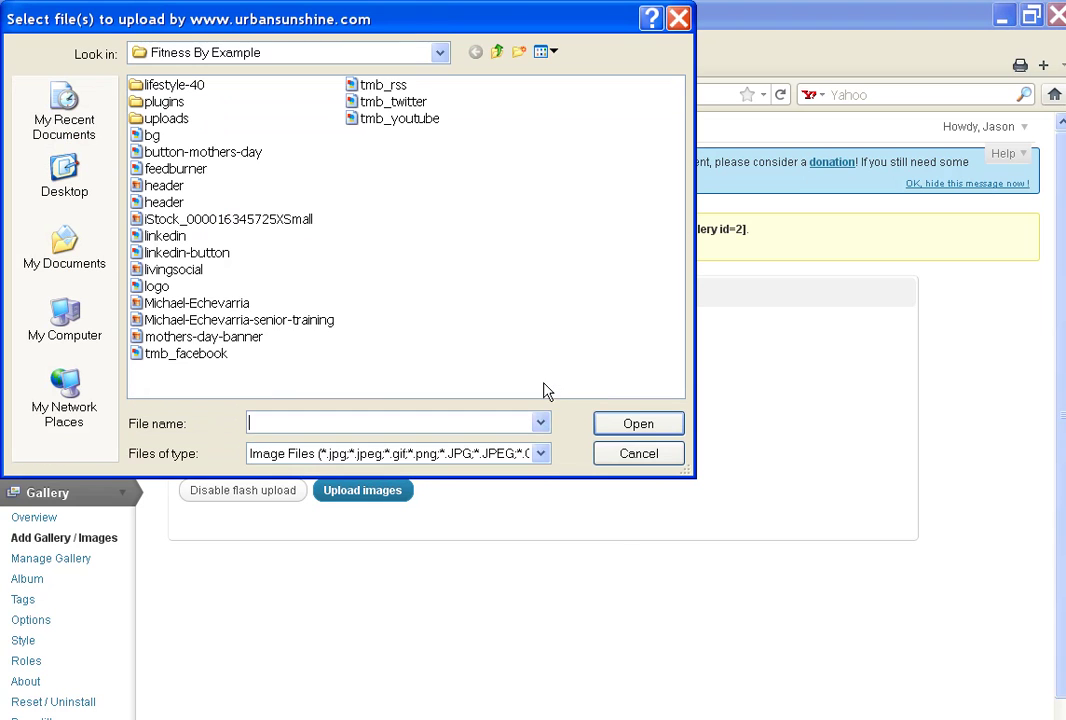
click(151, 135)
shift+click(390, 119)
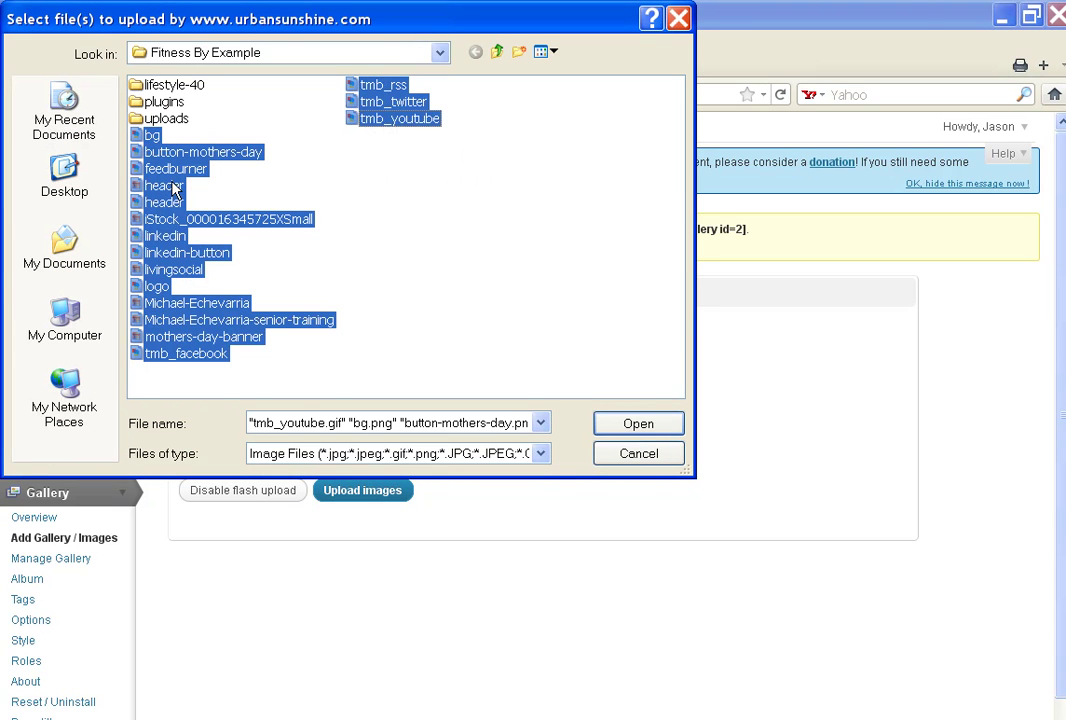
click(657, 424)
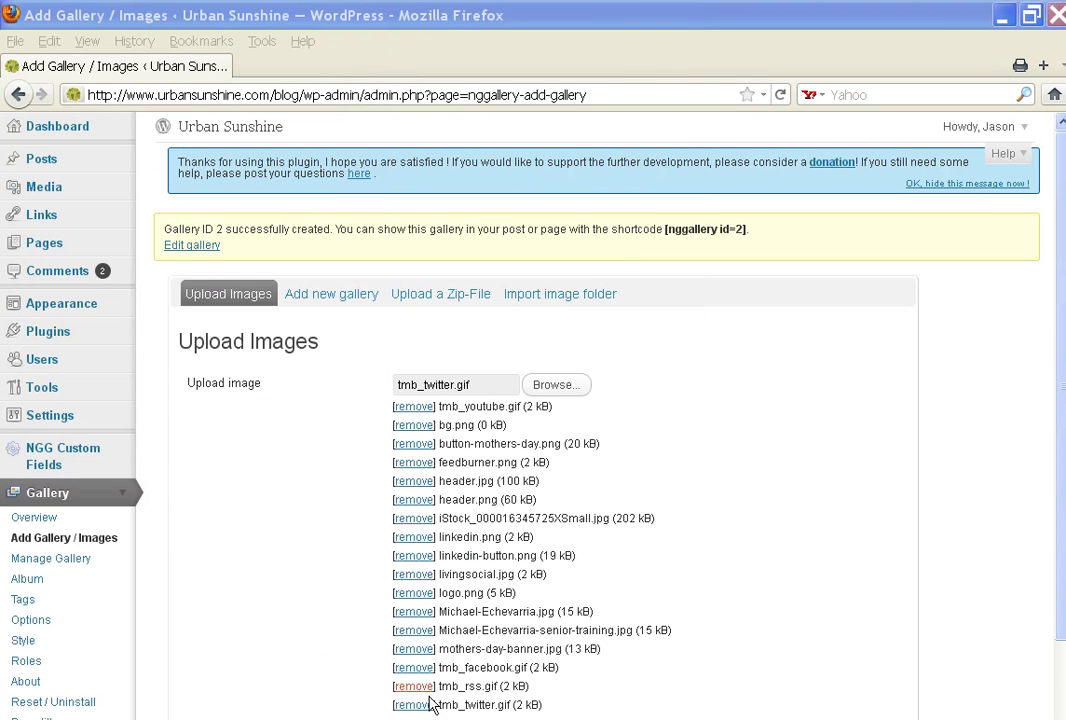
scroll(530, 400, down, 3)
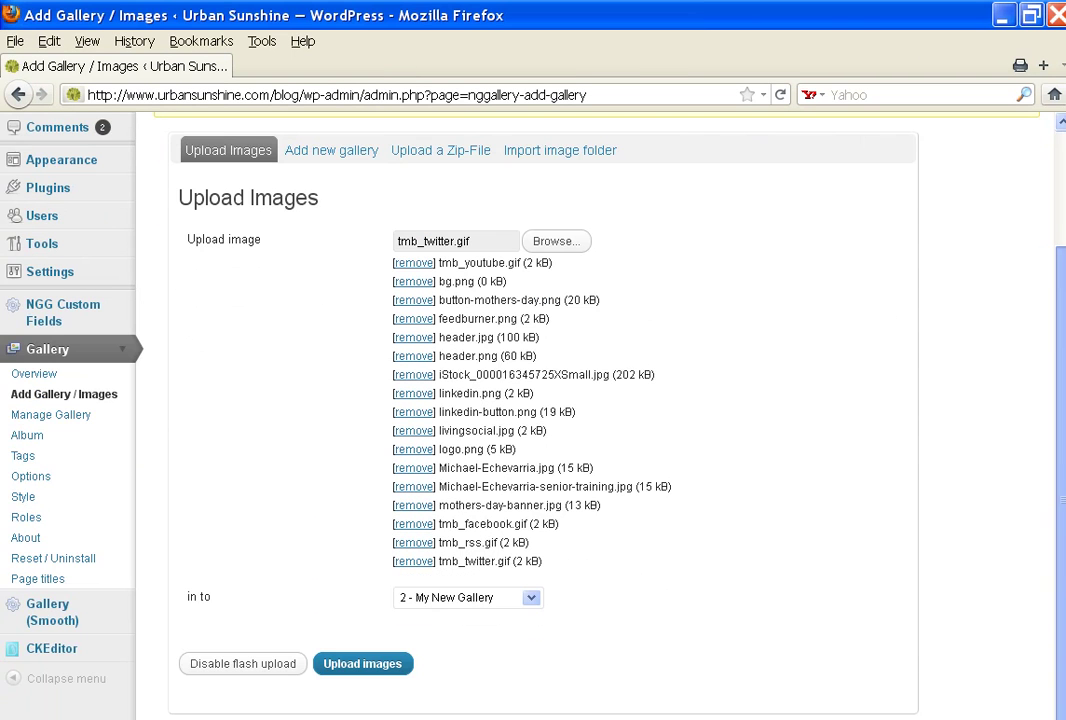
click(378, 665)
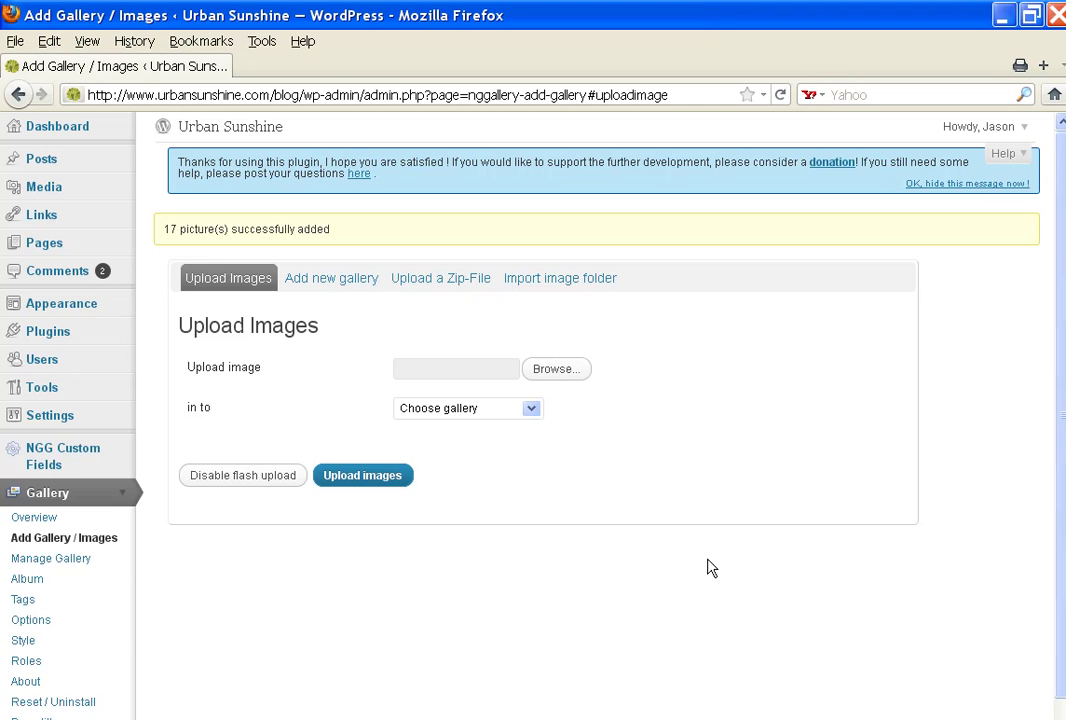
Open My New Gallery in gallery management and examine the title and tags fields of the first header image
click(50, 560)
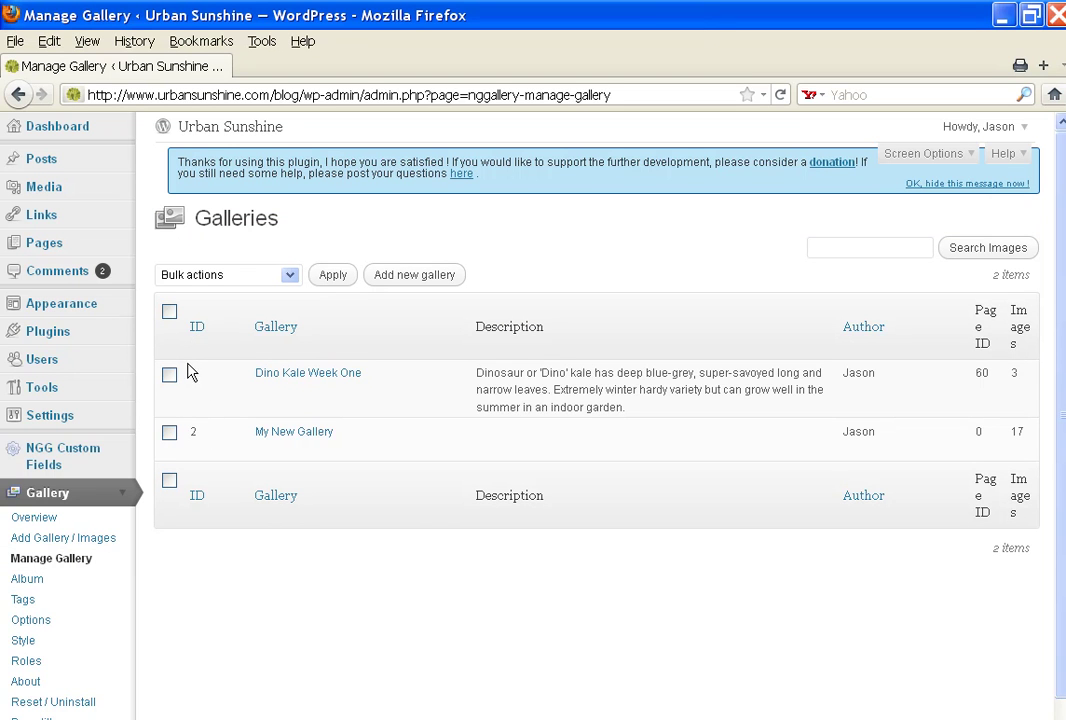
click(281, 436)
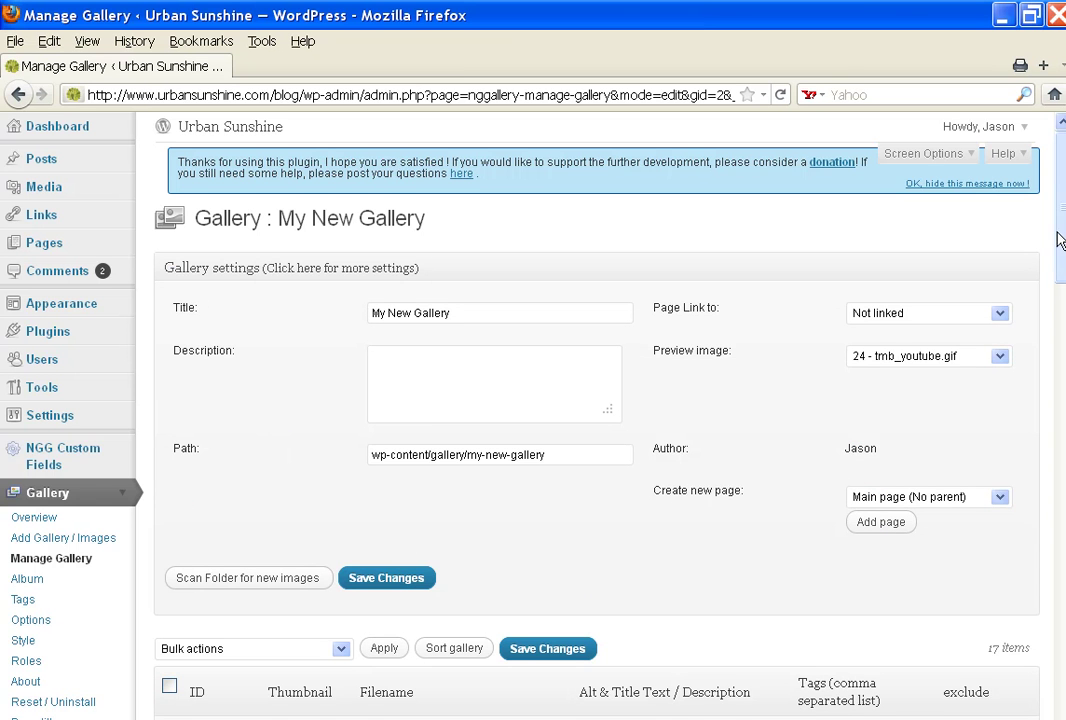
scroll(1060, 240, down, 8)
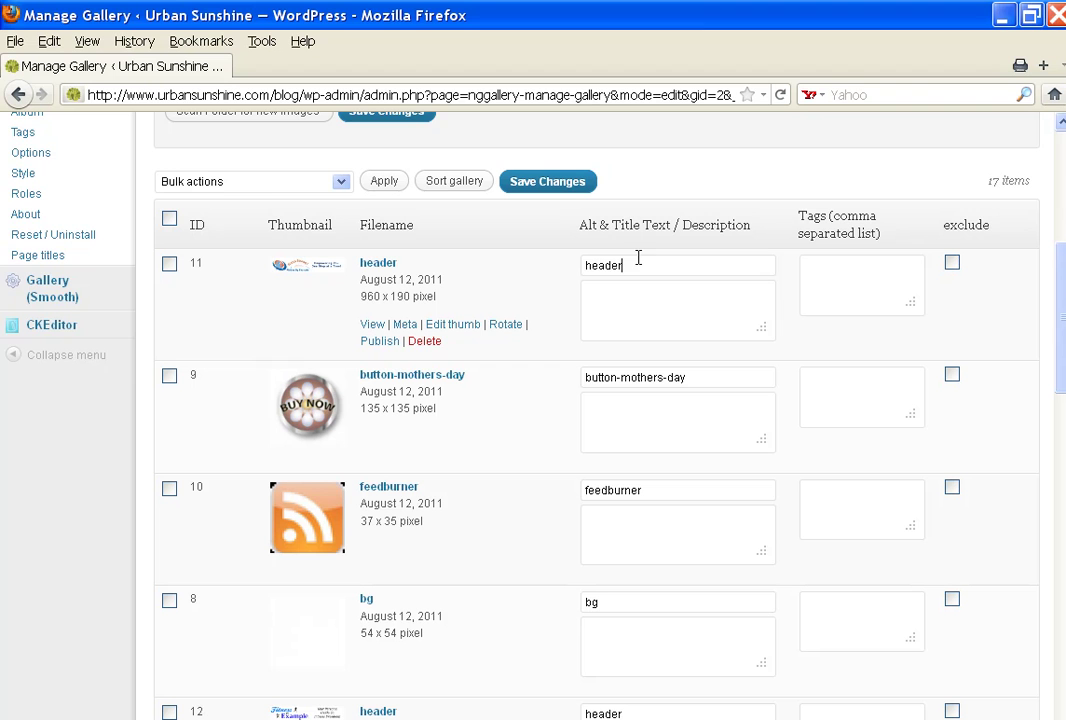
drag(638, 259, 596, 260)
click(838, 285)
Create new thumbnails of at most 200 x 100 pixels for all images in My New Gallery, without fixed dimensions
click(170, 220)
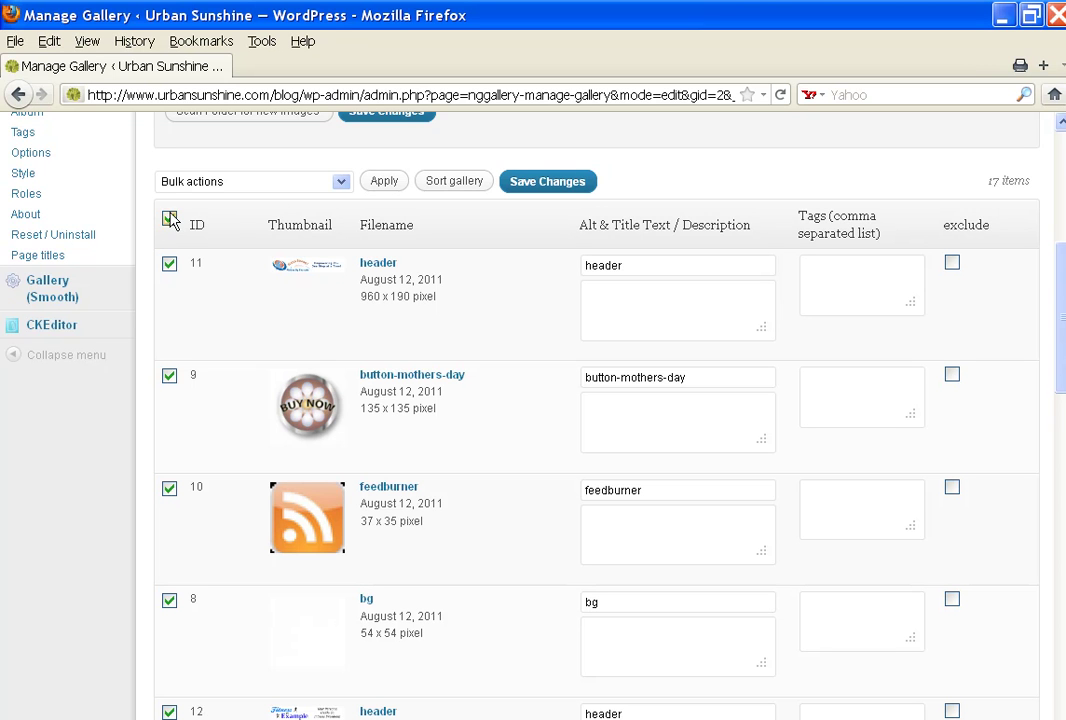
click(170, 219)
click(170, 219)
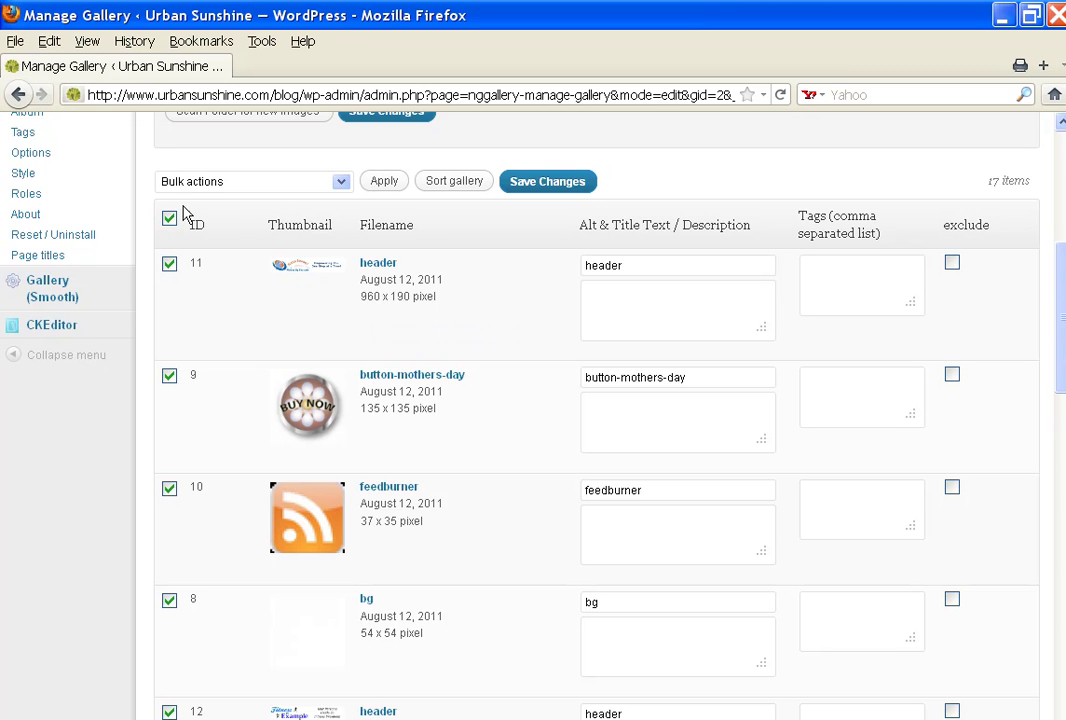
click(345, 186)
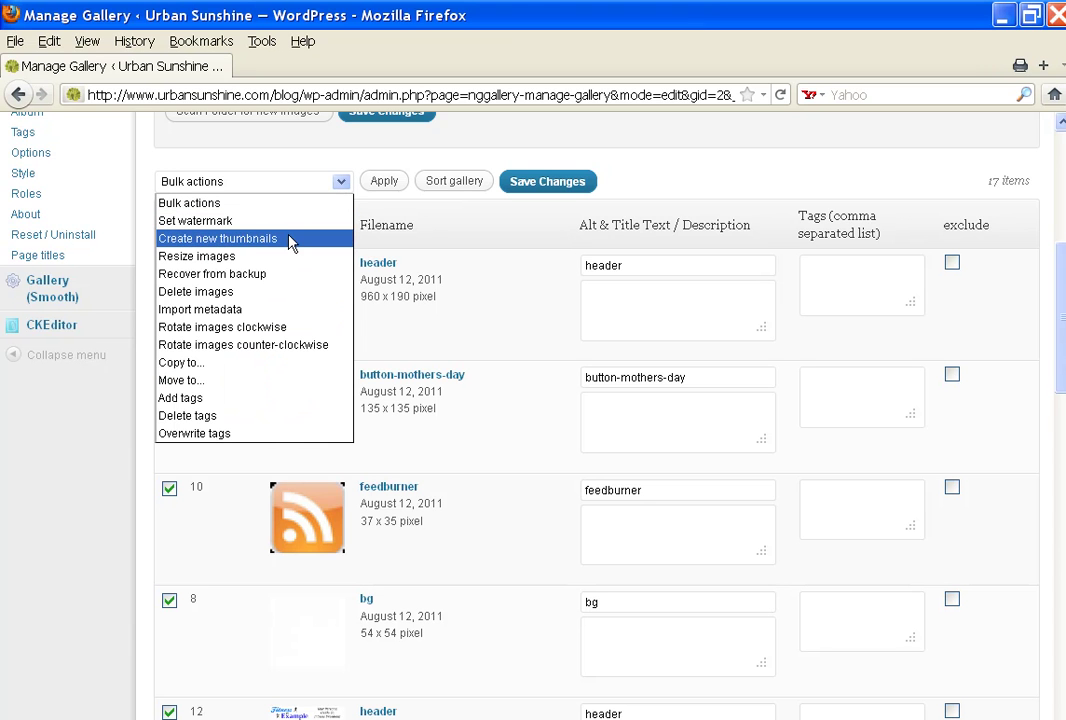
click(236, 240)
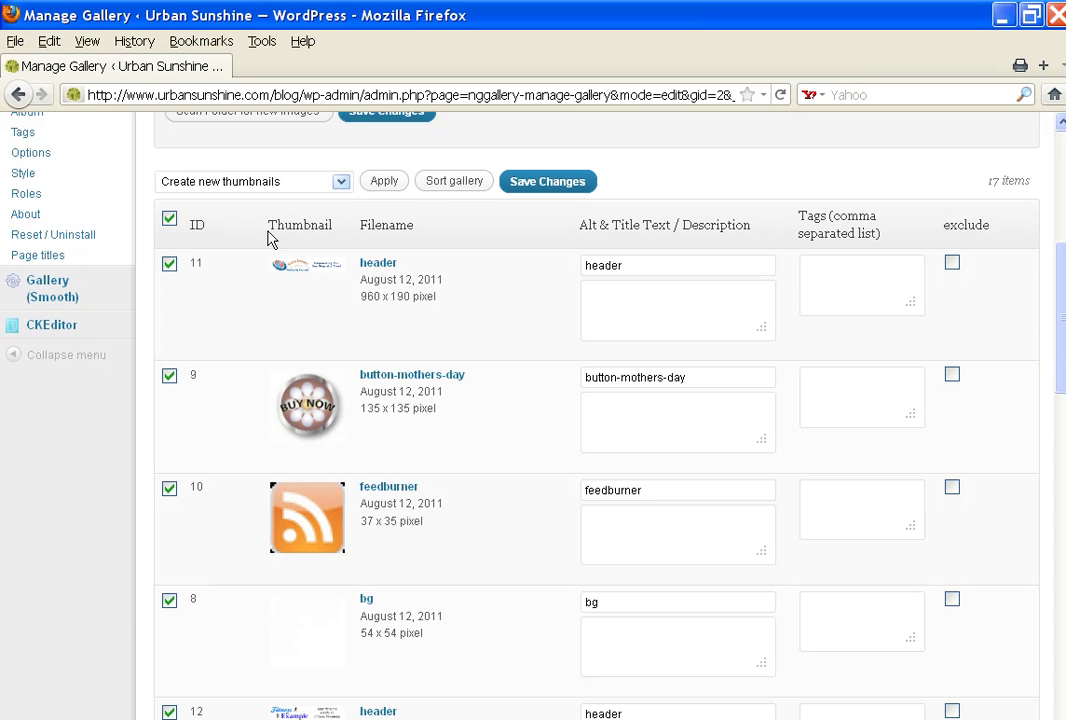
click(386, 184)
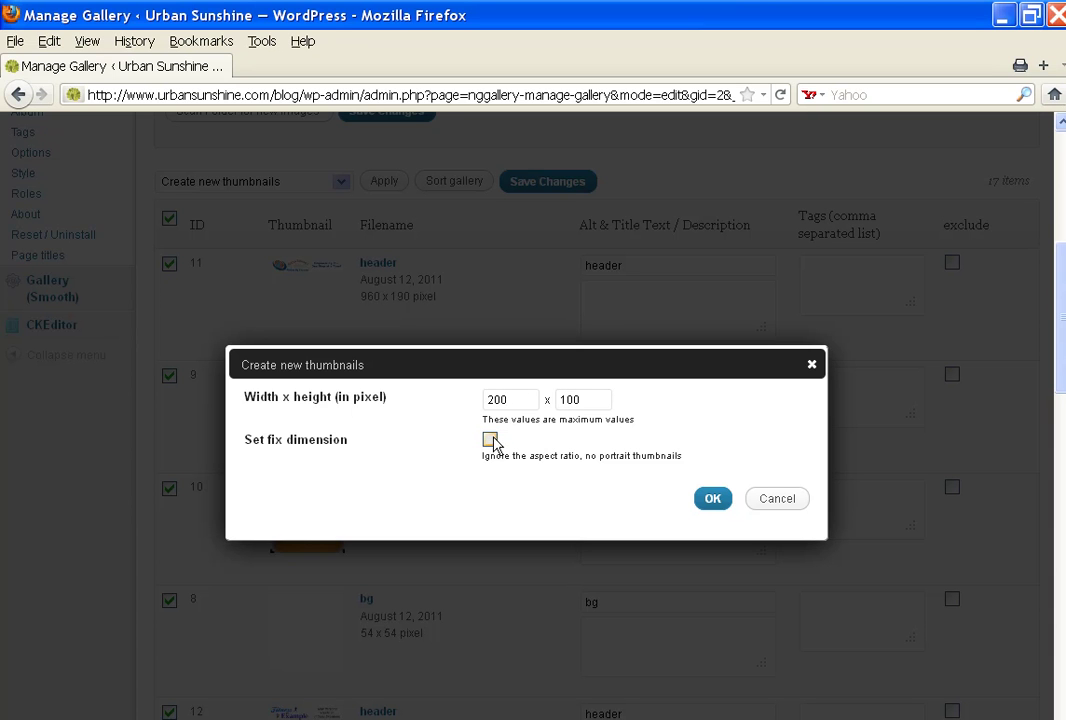
click(713, 499)
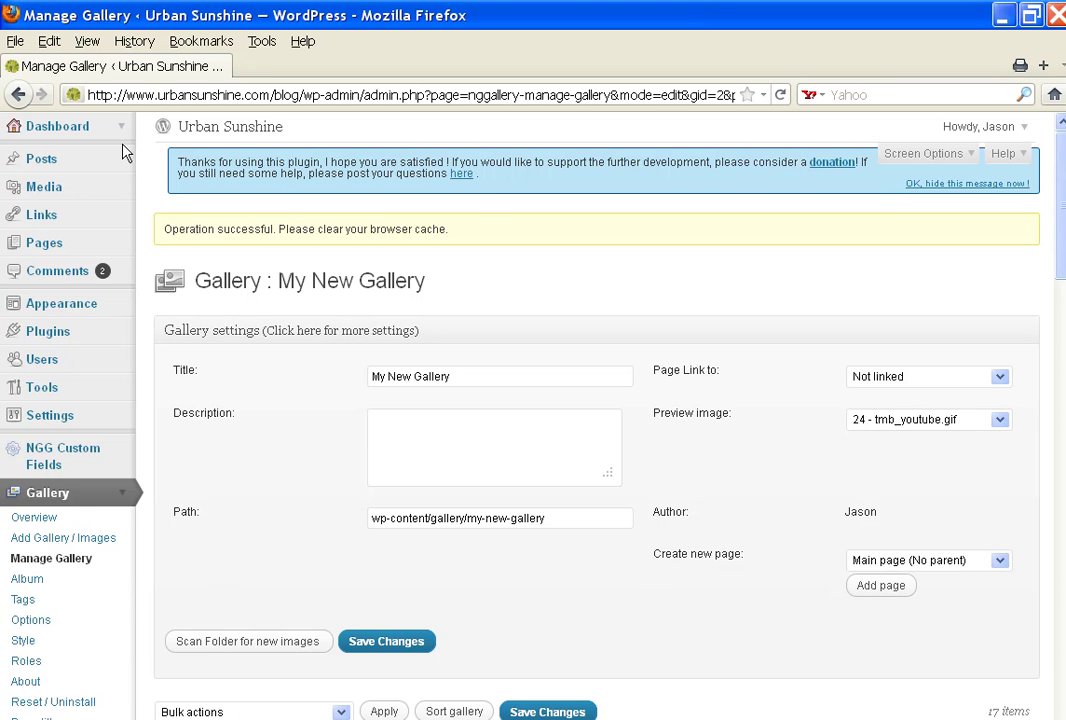
Open the Dinosuar Kale post for editing and examine where the gallery shortcode sits beside the nutrient table
click(120, 163)
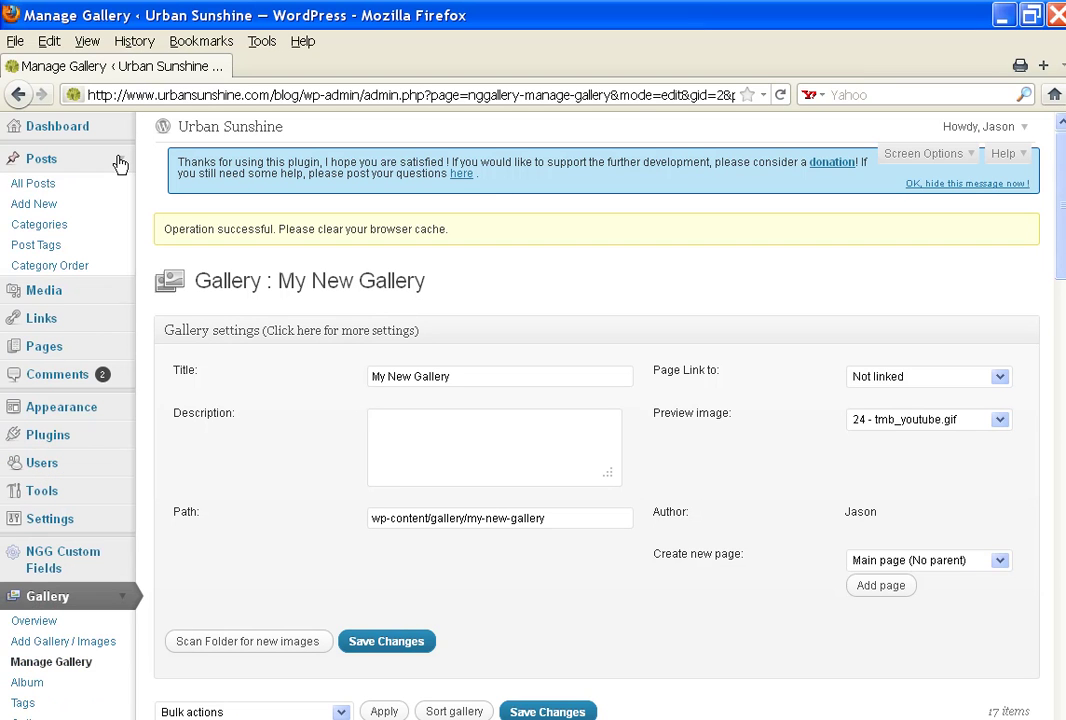
click(48, 186)
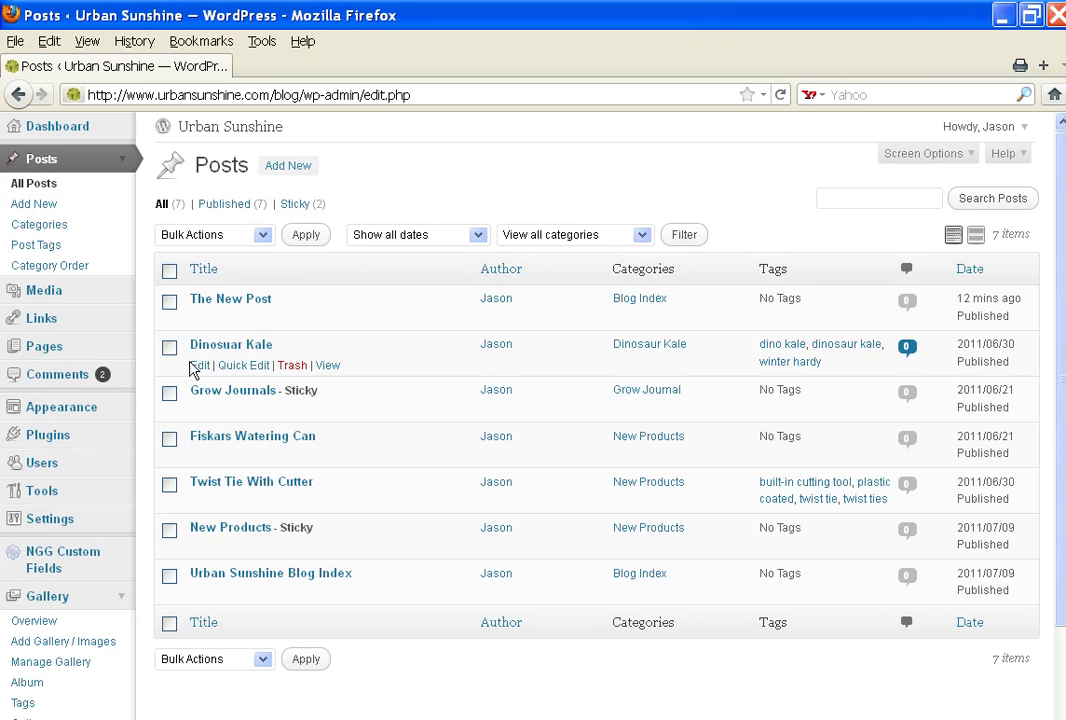
click(200, 366)
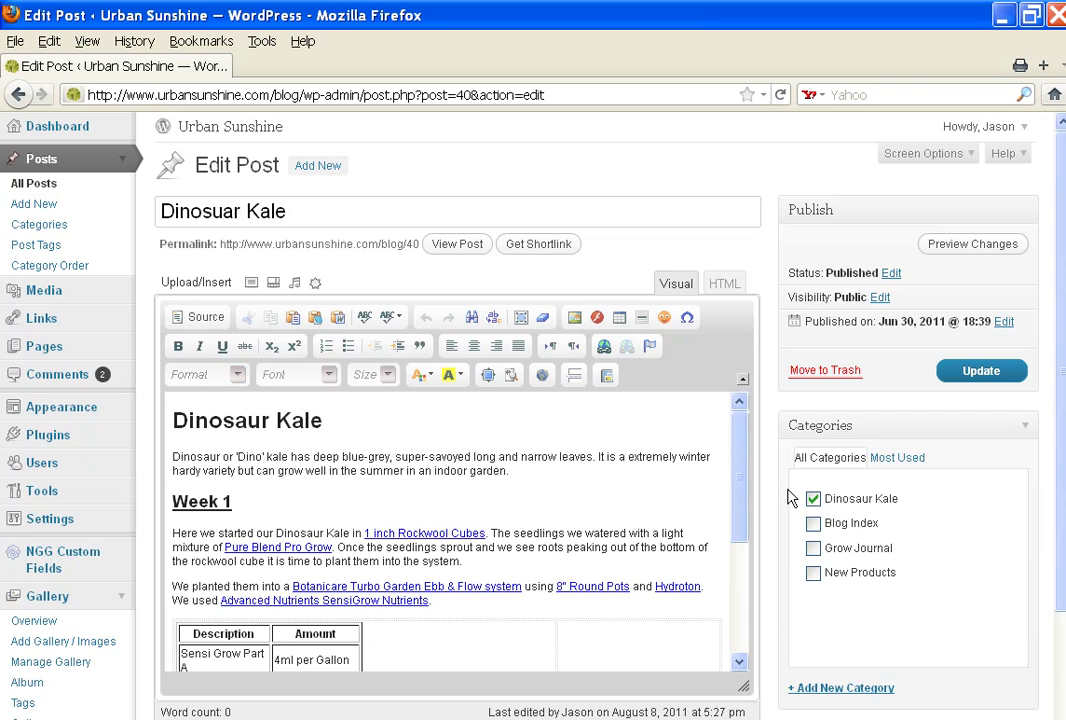
drag(740, 471, 741, 556)
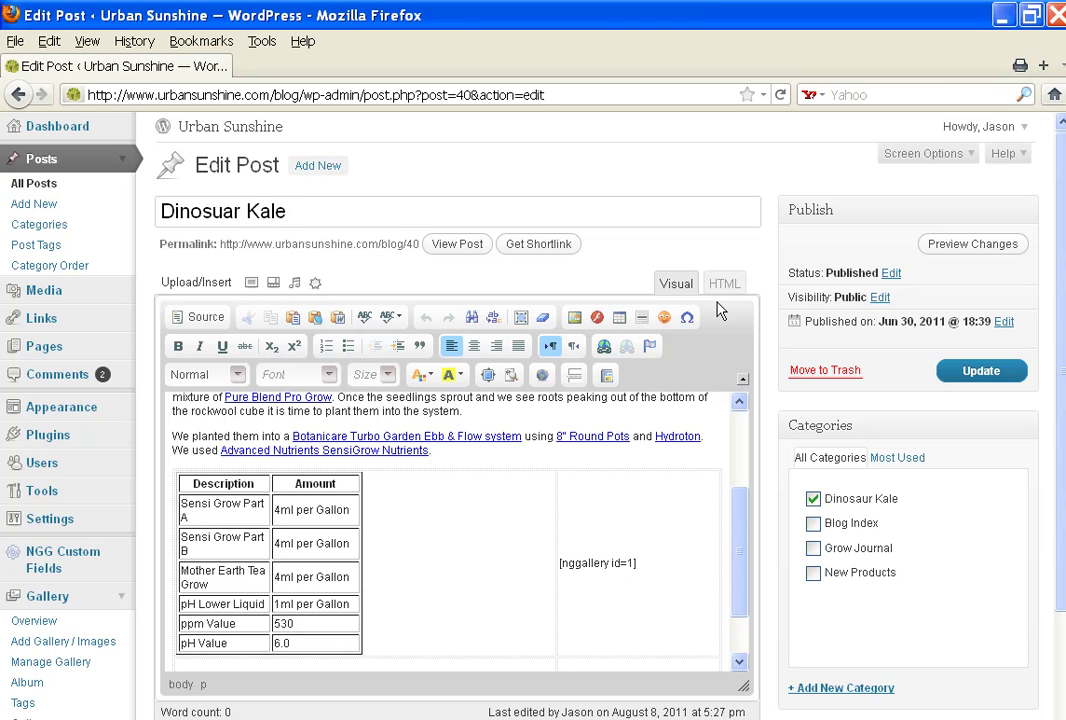
View the published Dinosuar Kale post and browse its gallery images and captions at full size, then close the image viewer
click(468, 246)
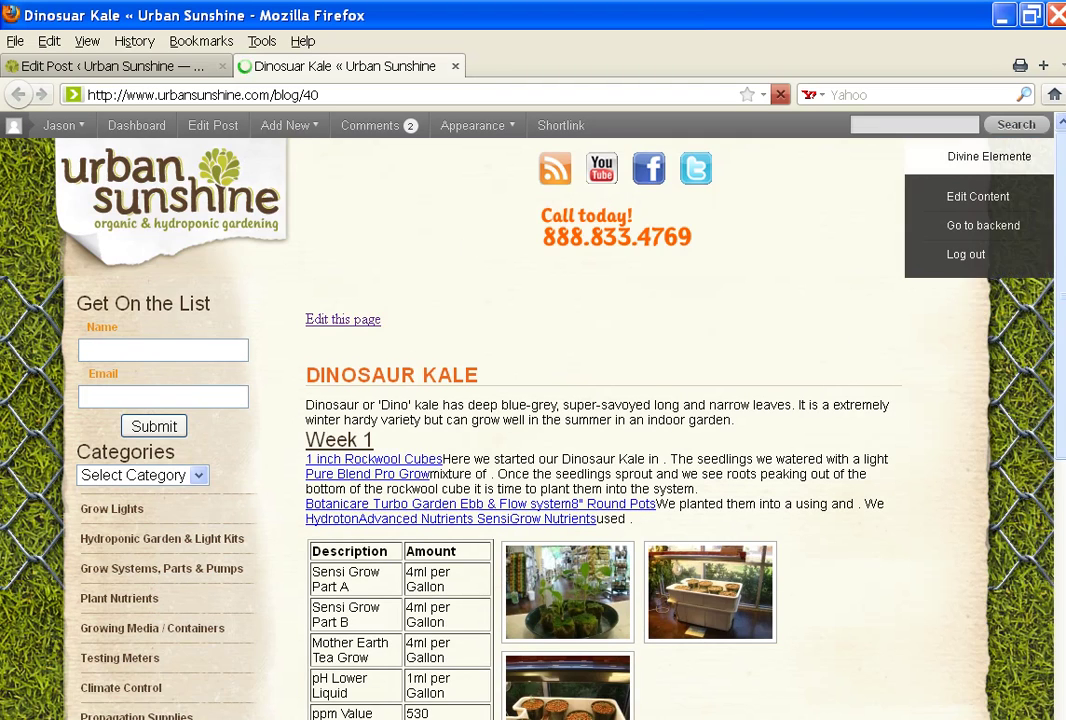
scroll(600, 420, down, 3)
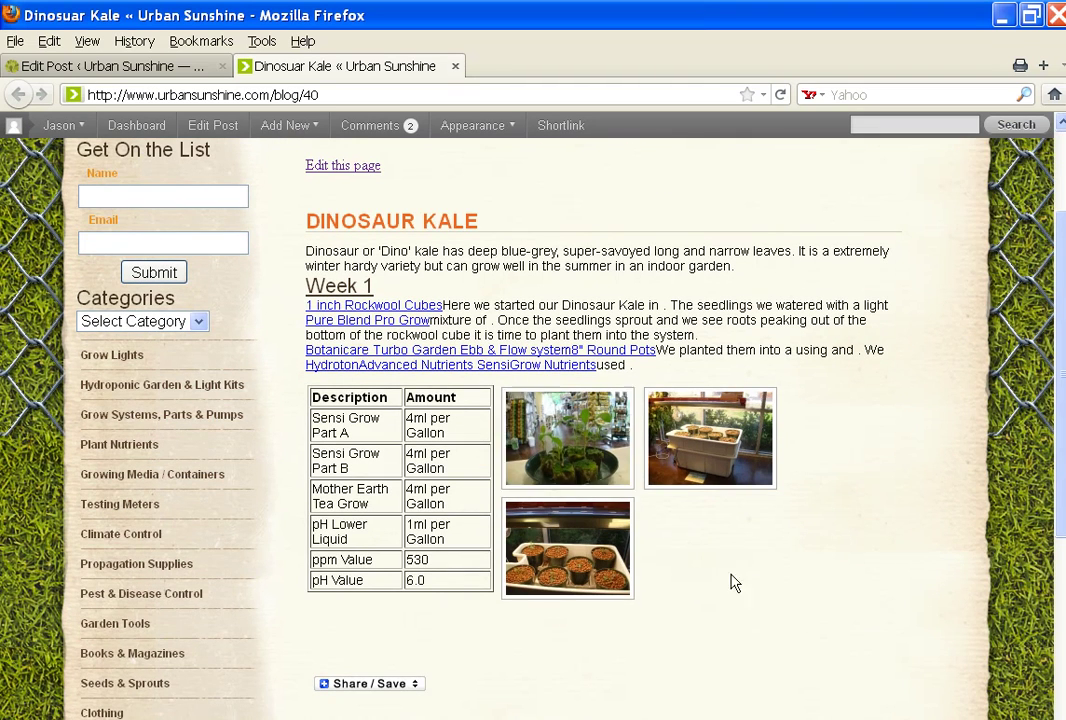
click(595, 443)
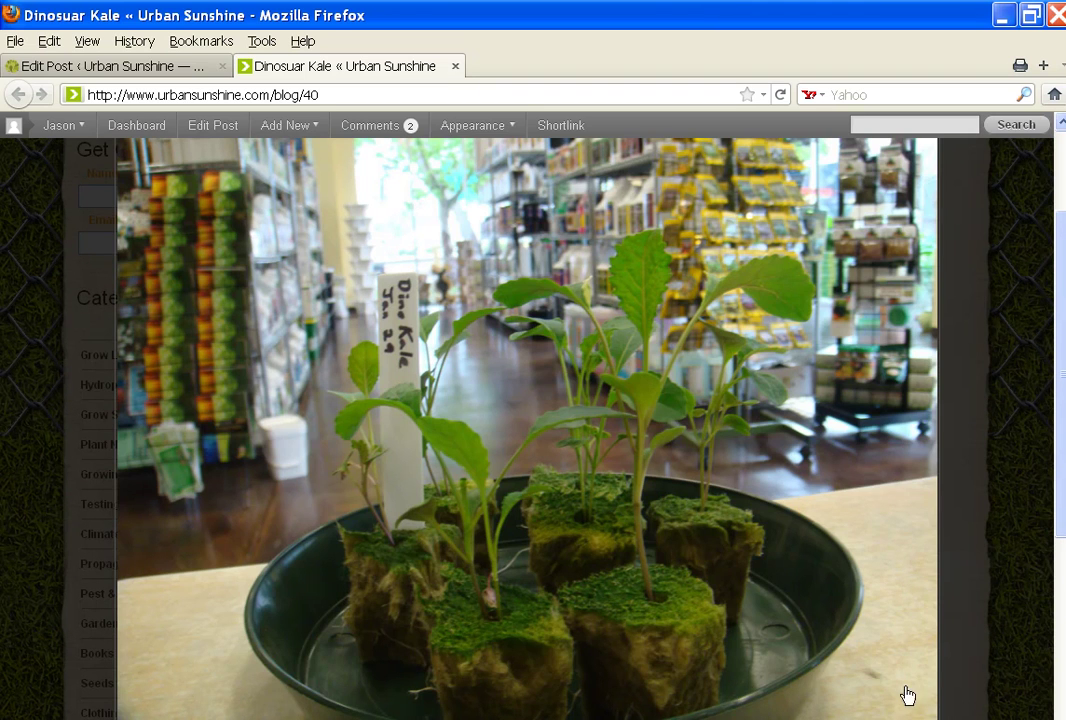
click(907, 695)
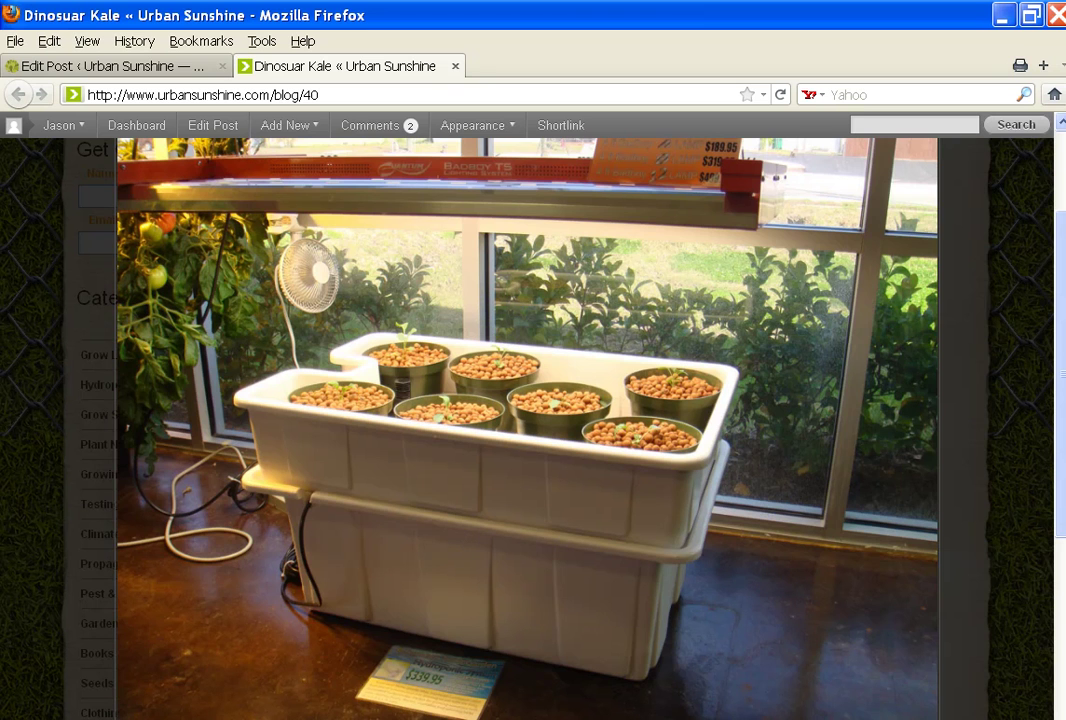
scroll(1007, 625, down, 1)
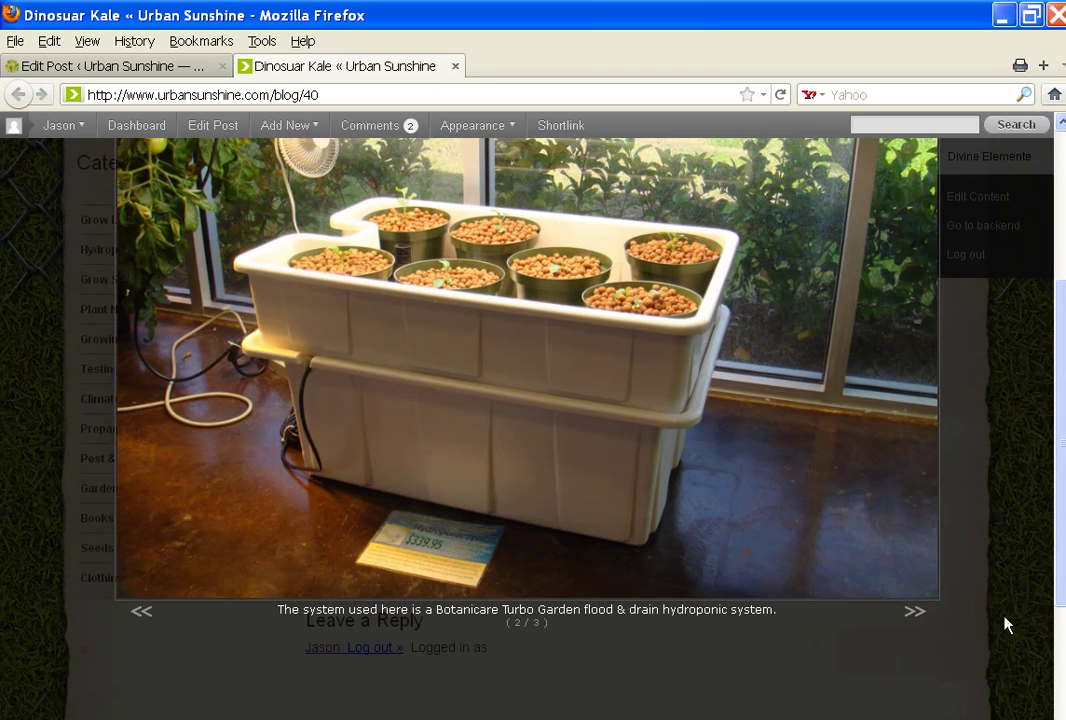
click(914, 612)
scroll(916, 623, down, 1)
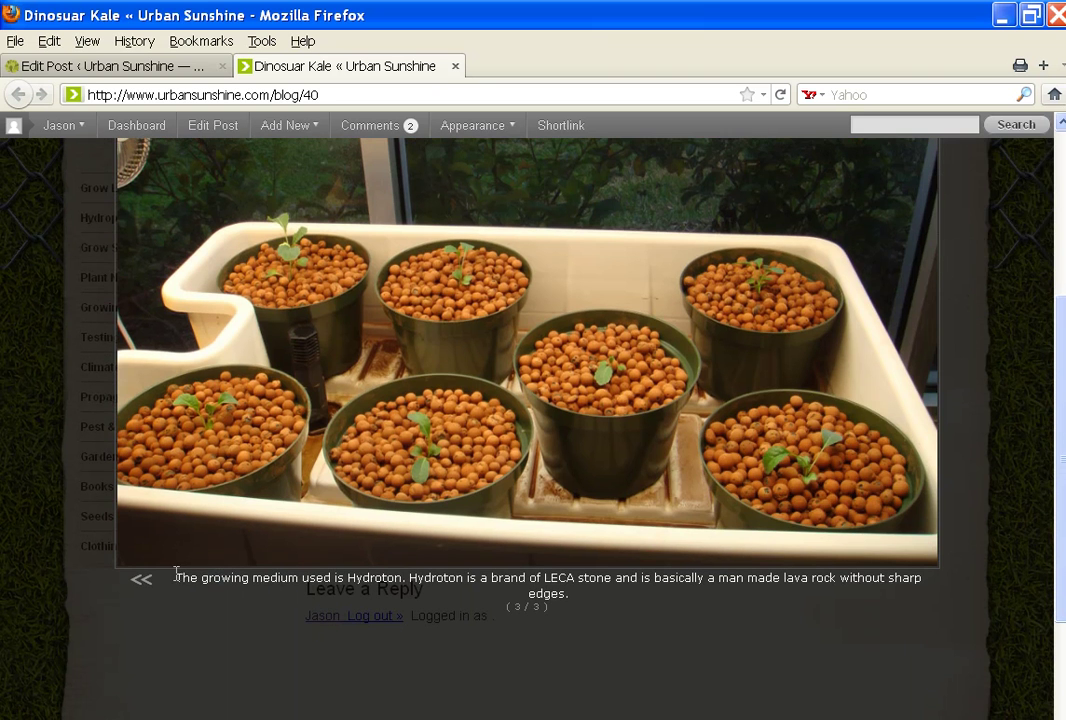
drag(176, 577, 918, 580)
click(548, 284)
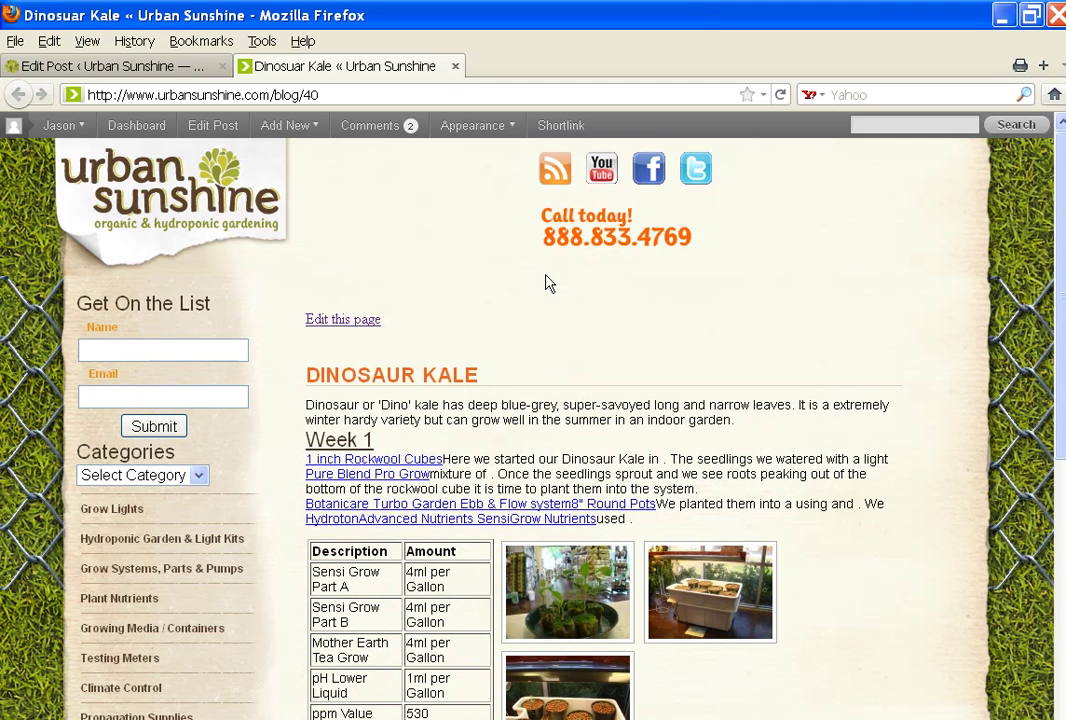
Return from the published Dinosuar Kale page to its editor and look at the gallery shortcode in the table again
scroll(820, 428, down, 2)
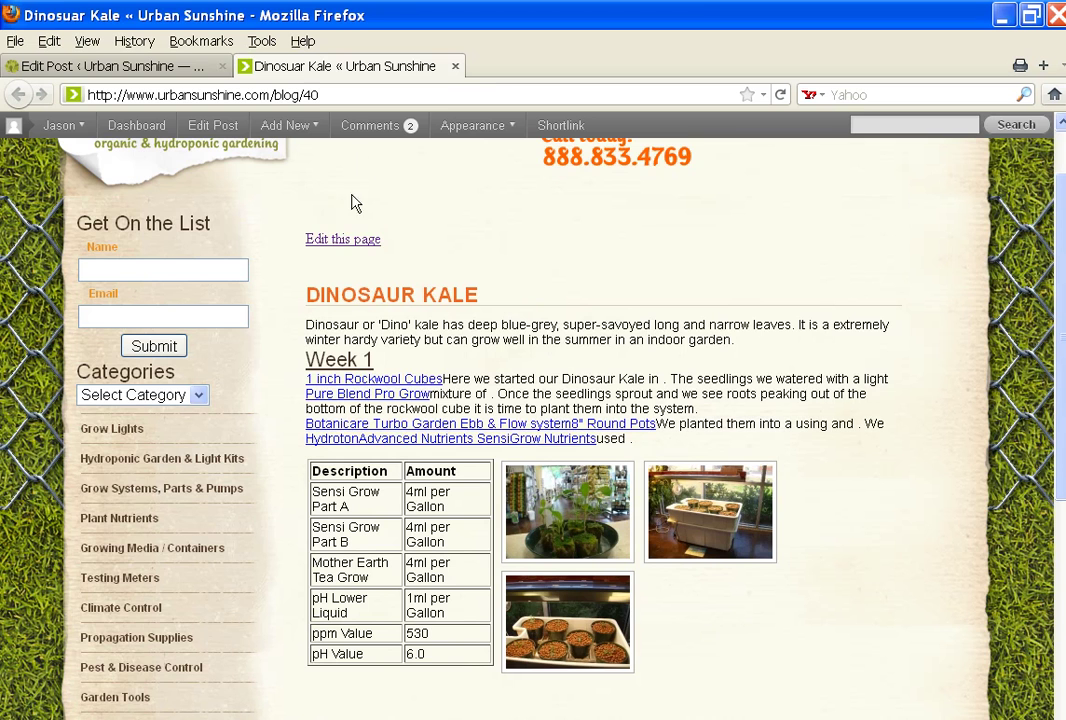
click(343, 240)
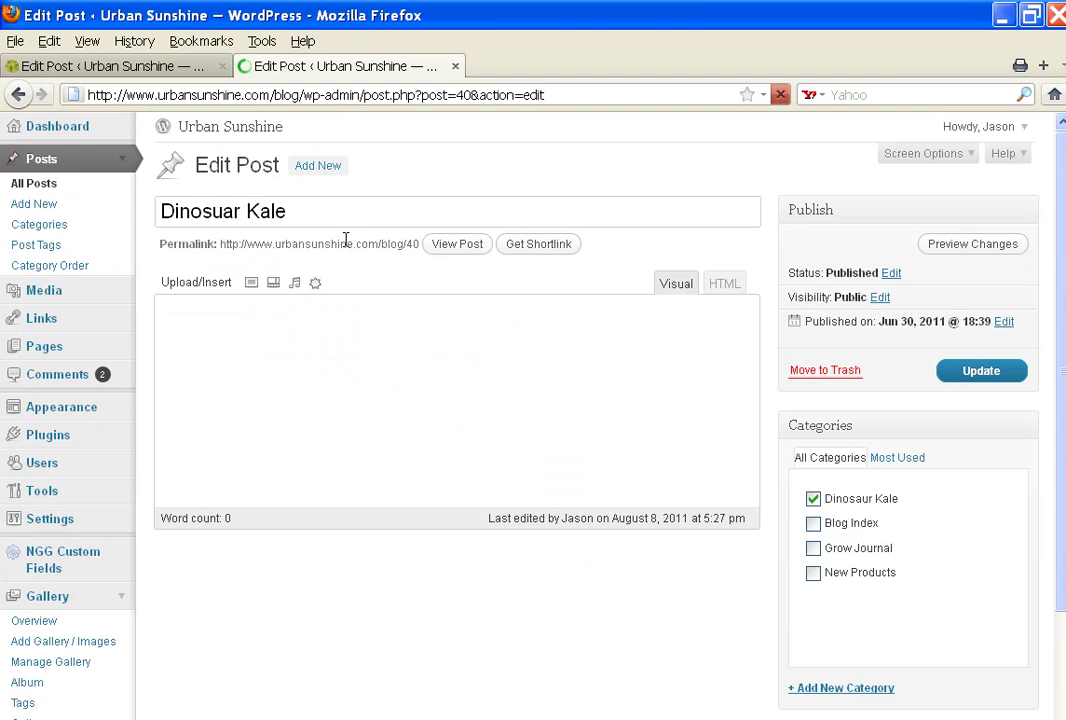
drag(735, 469, 740, 551)
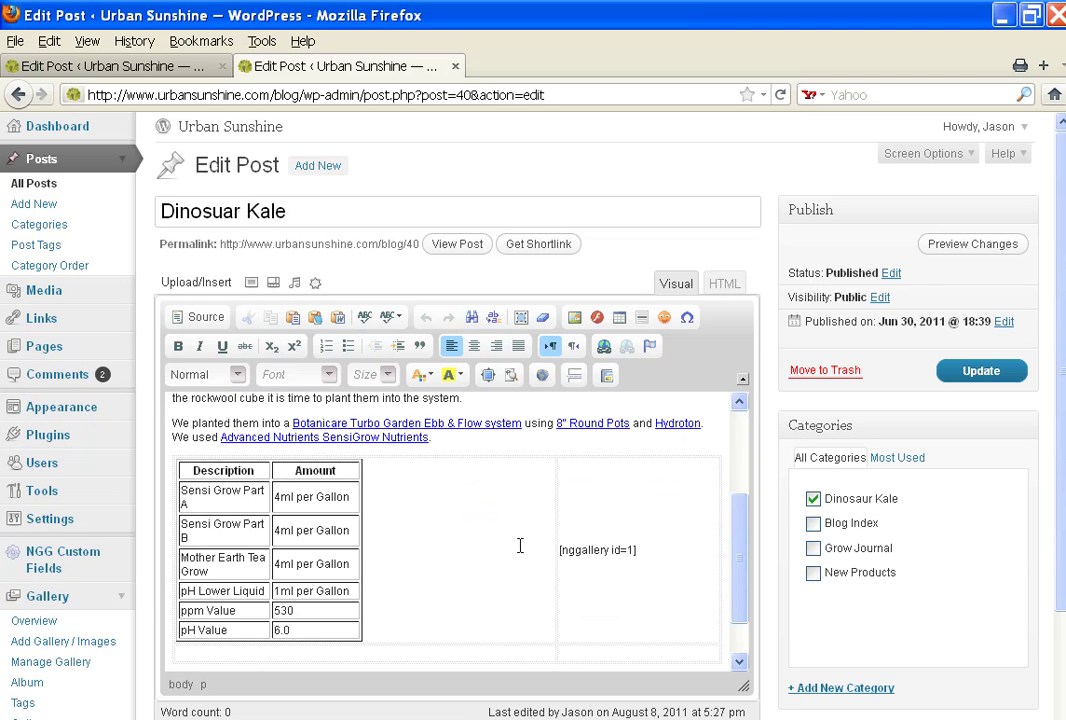
Open the gallery plugin's album management page and add a new album named "My New Album"
scroll(1047, 566, down, 3)
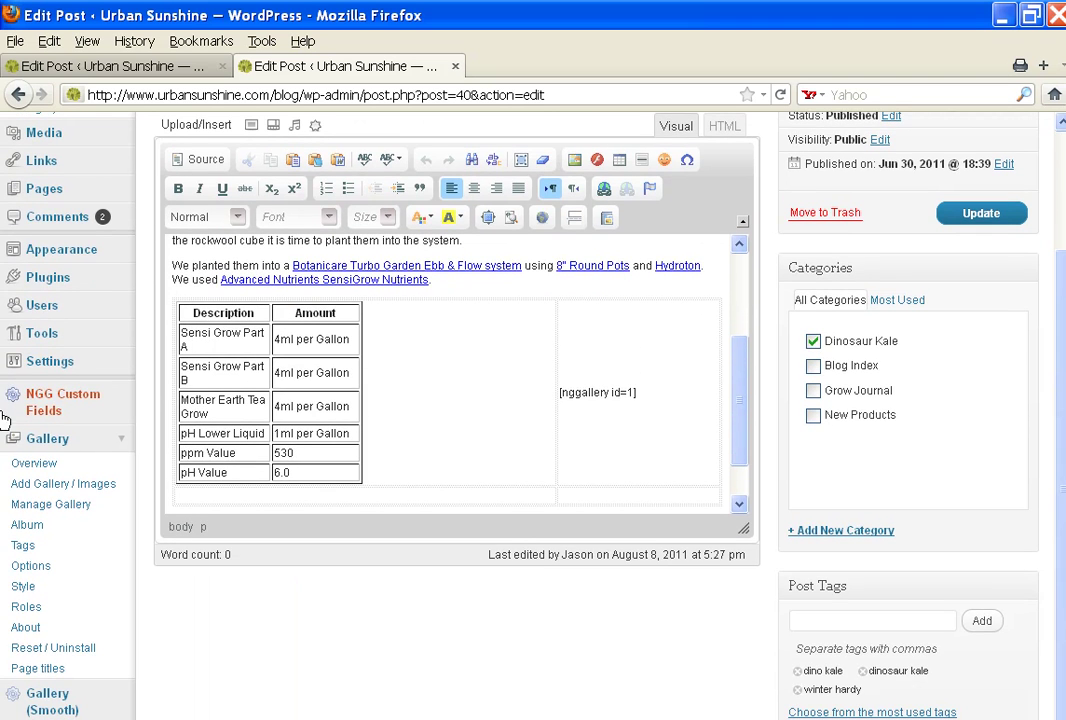
click(33, 524)
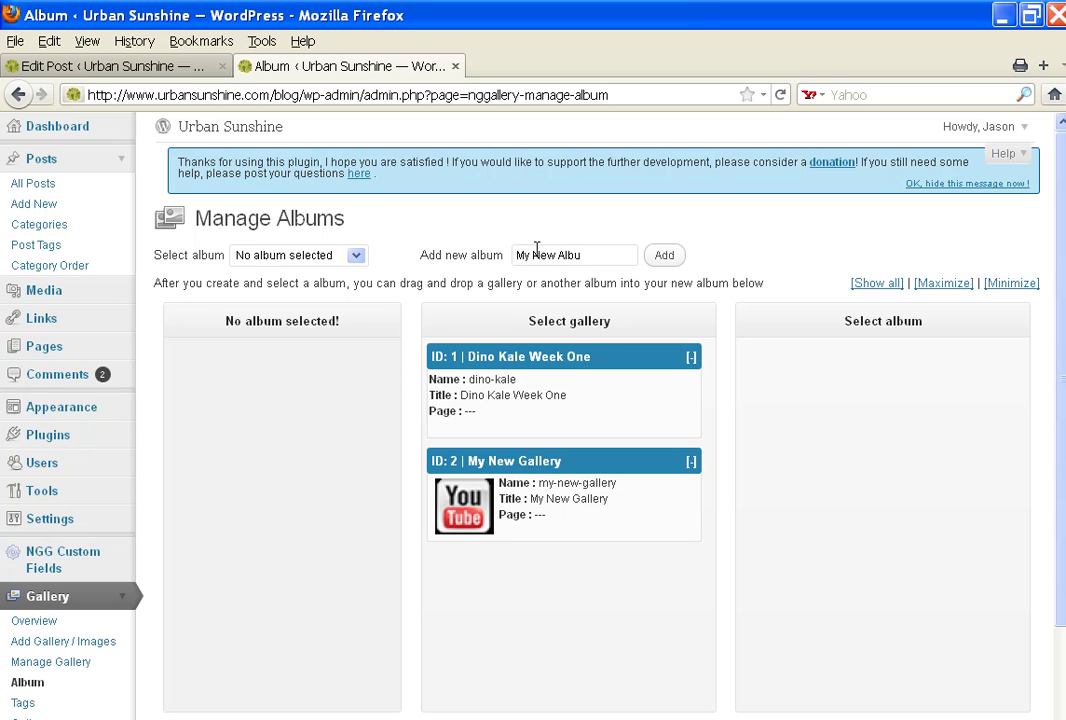
click(672, 259)
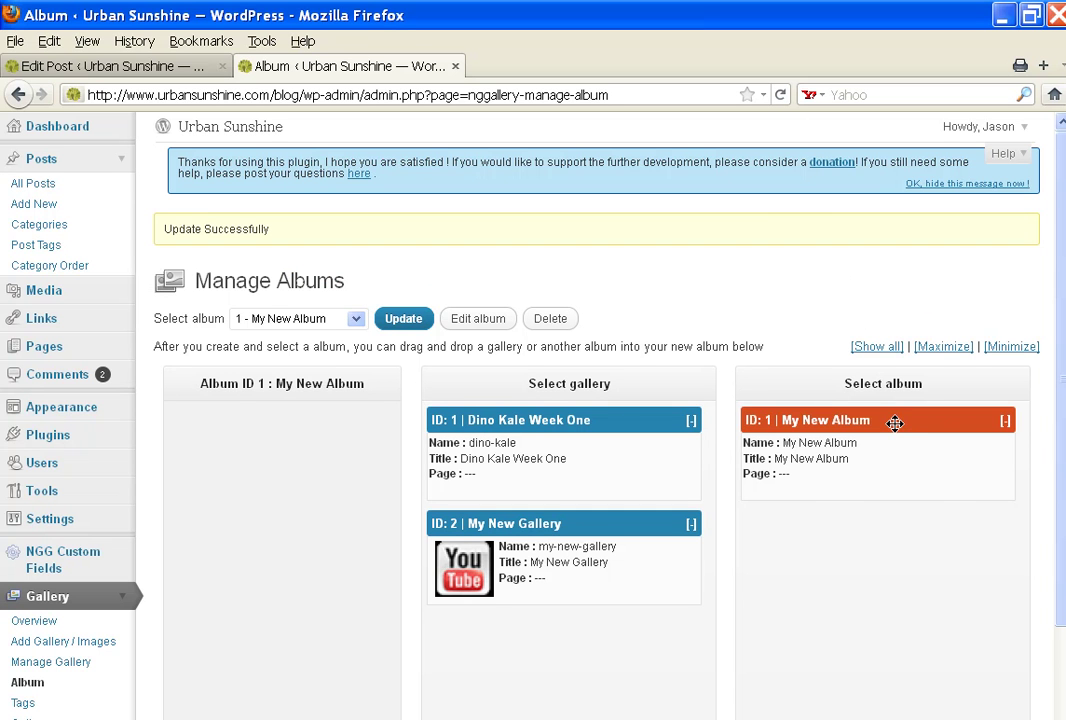
With My New Album selected, place the Dino Kale Week One and My New Gallery galleries in it
mouse_move(895, 423)
mouse_down()
mouse_move(114, 431)
mouse_move(916, 424)
mouse_move(886, 426)
mouse_up()
click(352, 322)
click(350, 328)
drag(542, 419, 276, 414)
drag(533, 432, 264, 540)
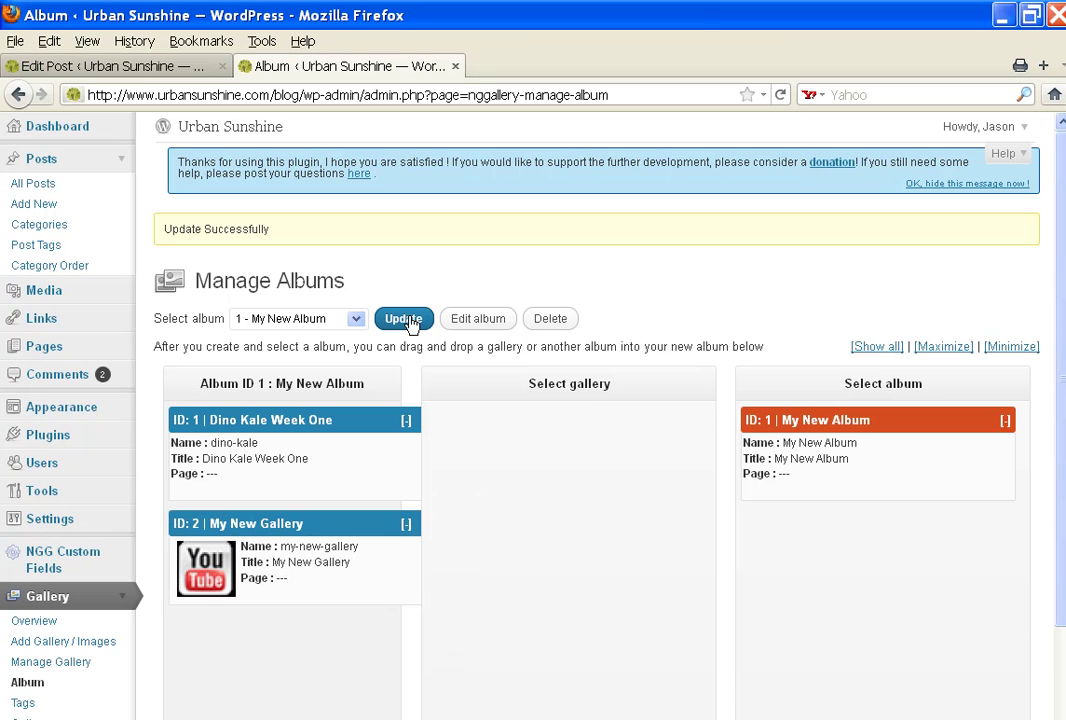
Move My New Gallery and Dino Kale Week One out of My New Album, back among the available galleries
scroll(155, 385, down, 2)
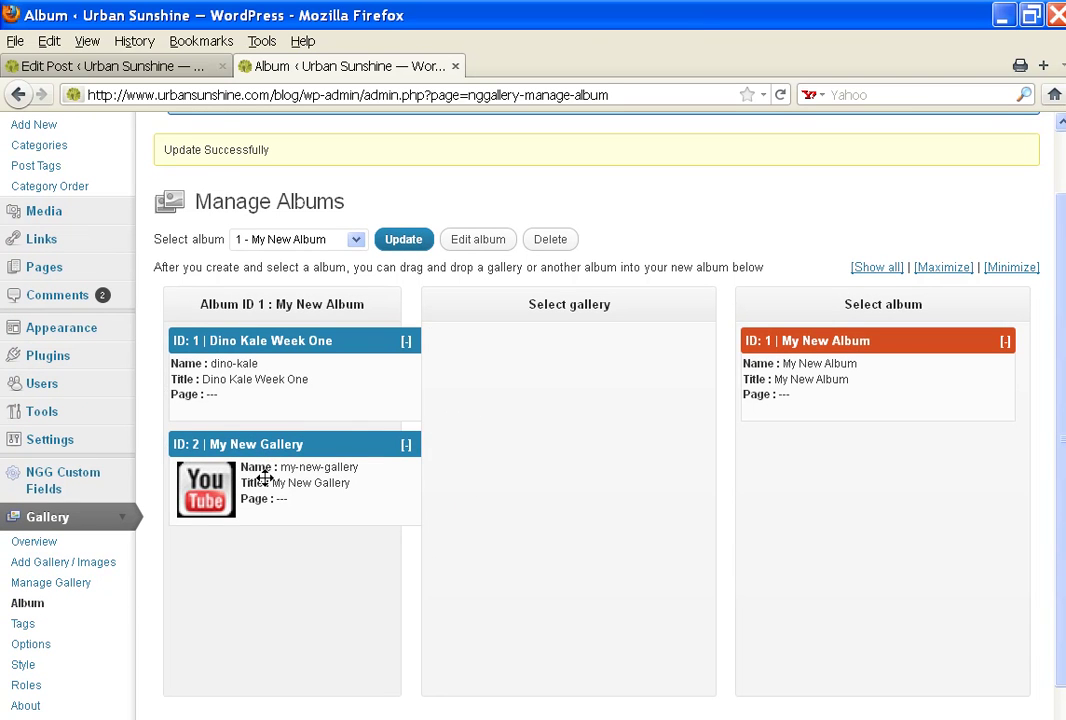
drag(271, 459, 530, 356)
drag(345, 362, 565, 470)
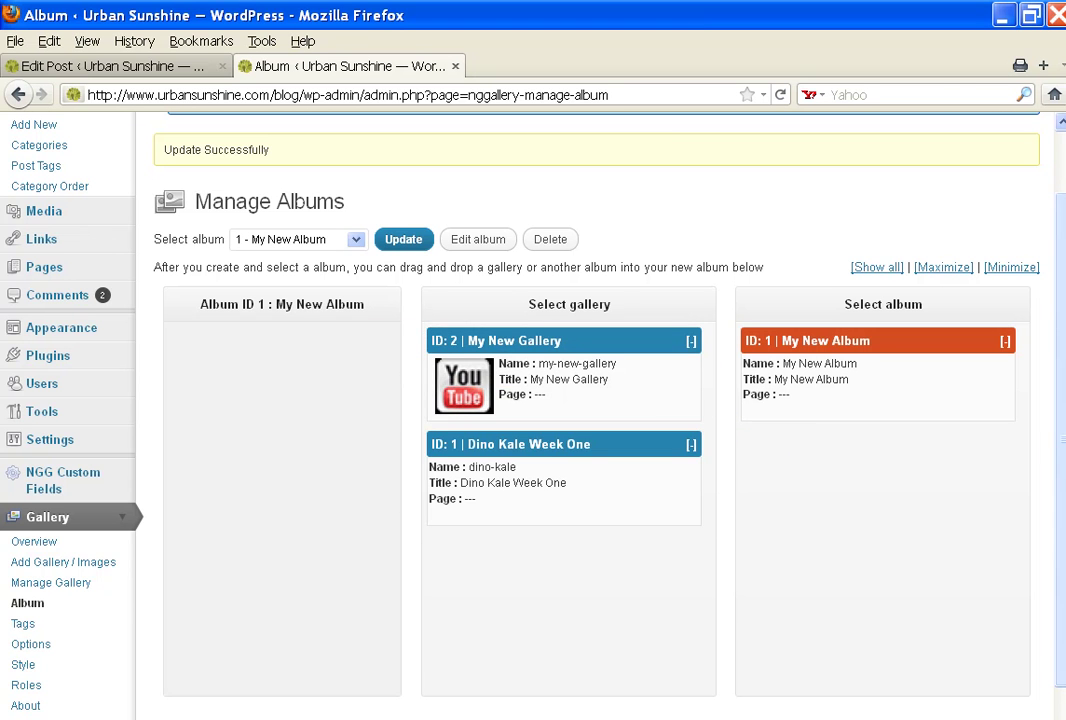
scroll(1059, 309, up, 2)
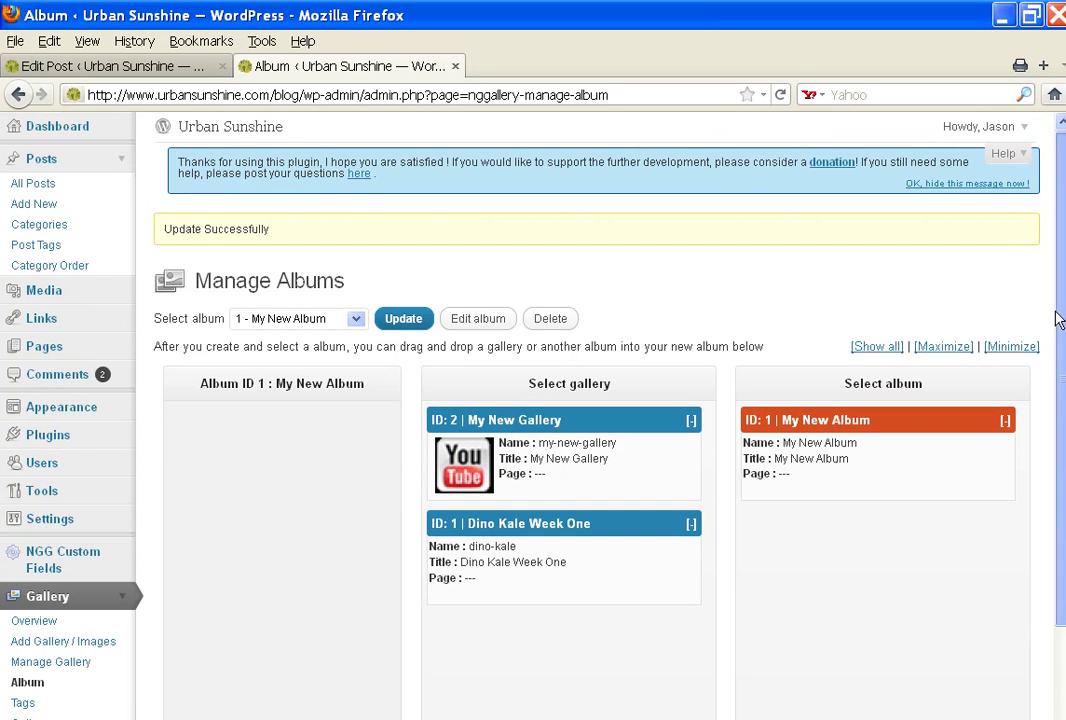
Open the post categories page and look over the form for adding a new category
click(49, 228)
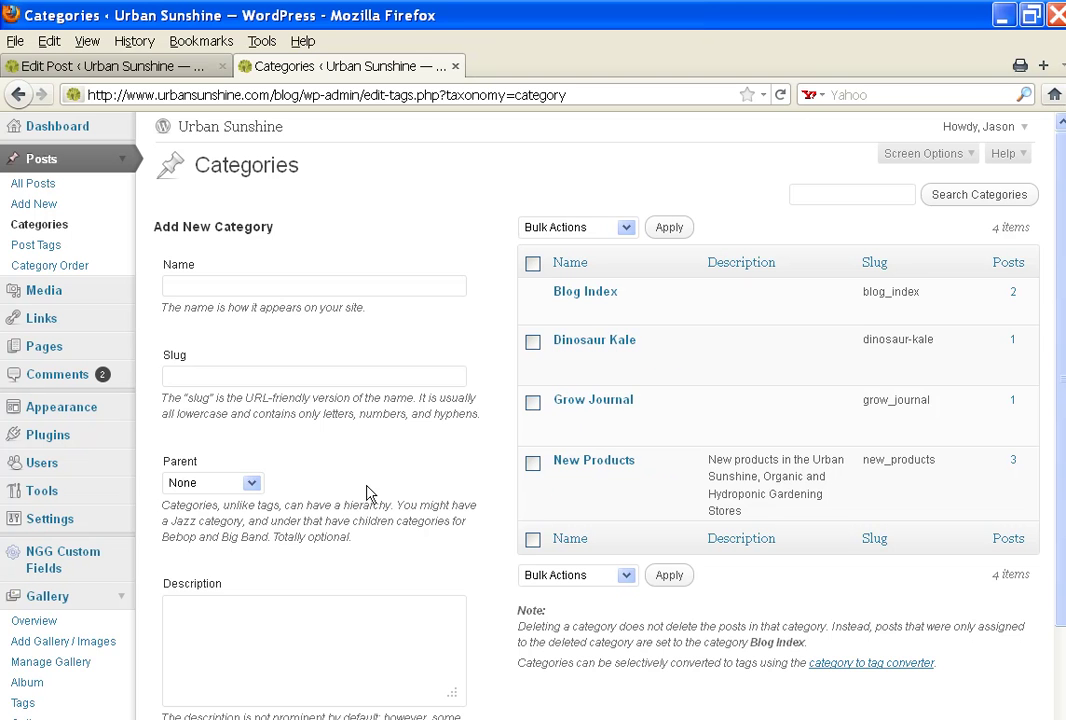
scroll(180, 605, down, 3)
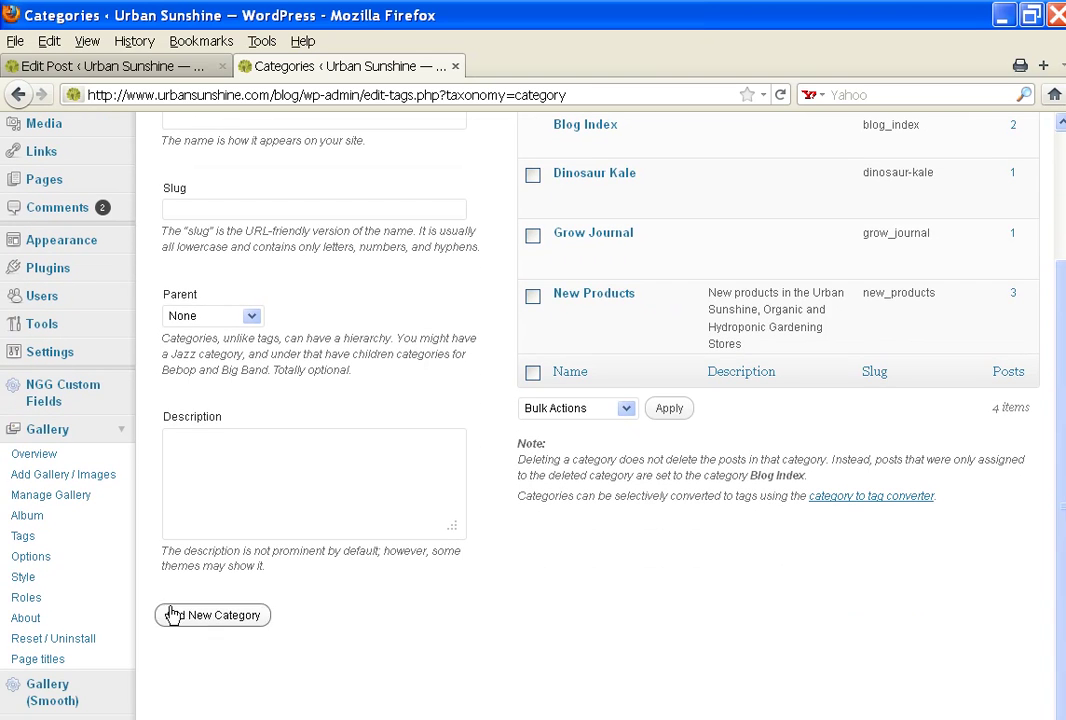
Check the target gallery choices for image uploads without picking one, and open the gallery management page
click(38, 484)
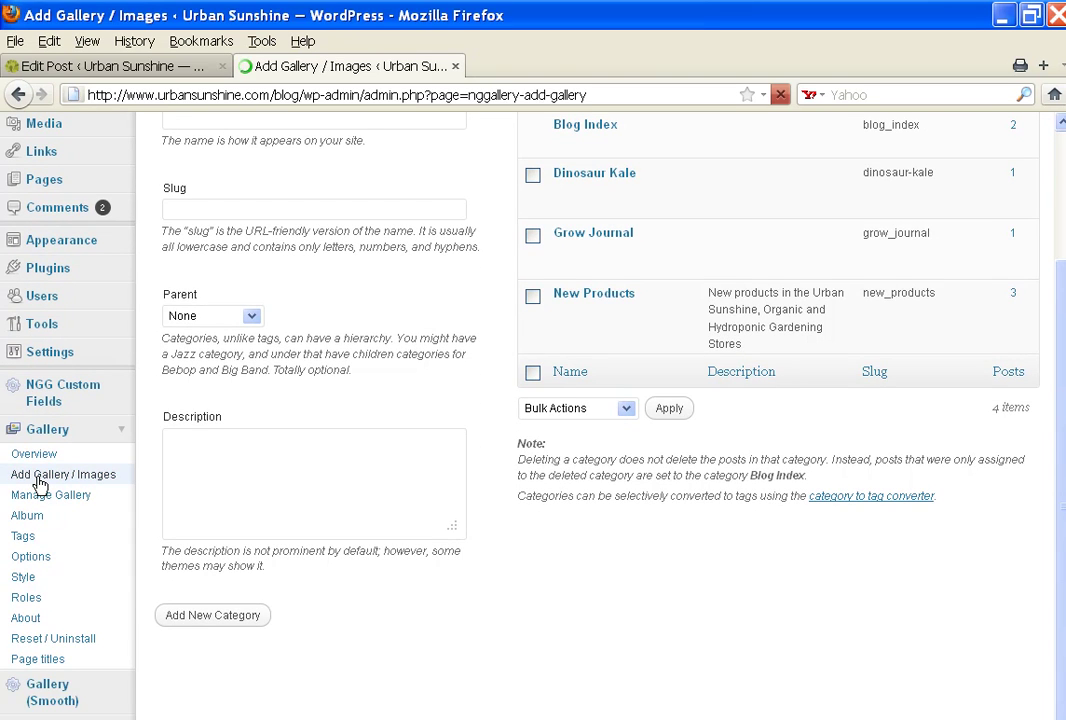
click(531, 357)
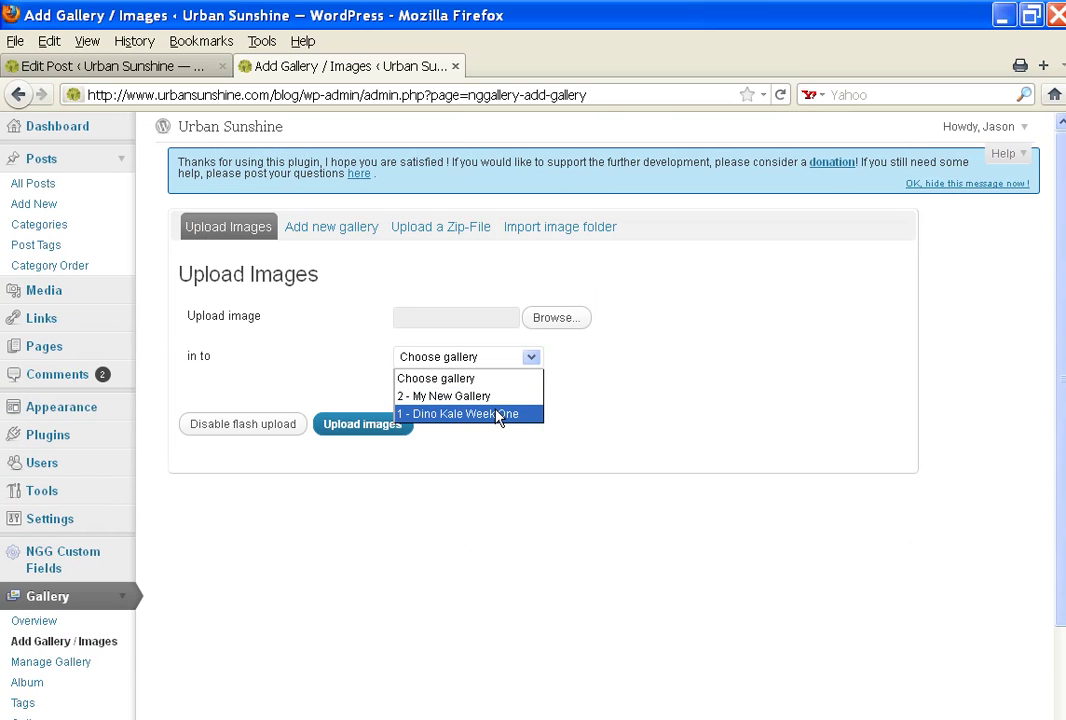
click(636, 407)
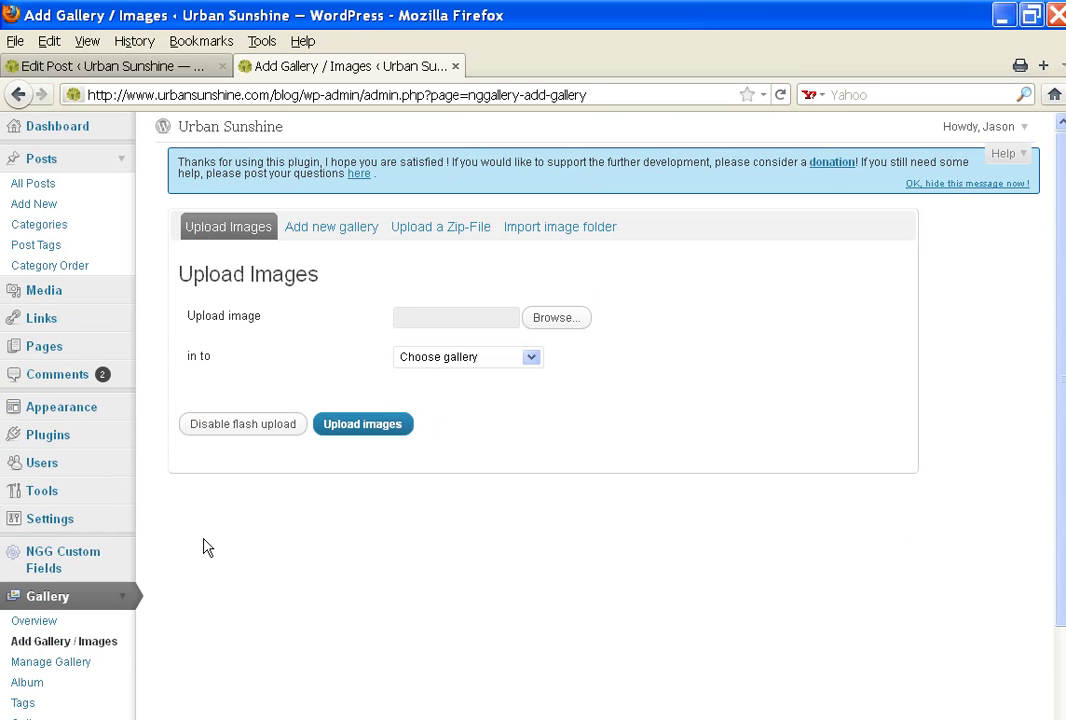
click(47, 663)
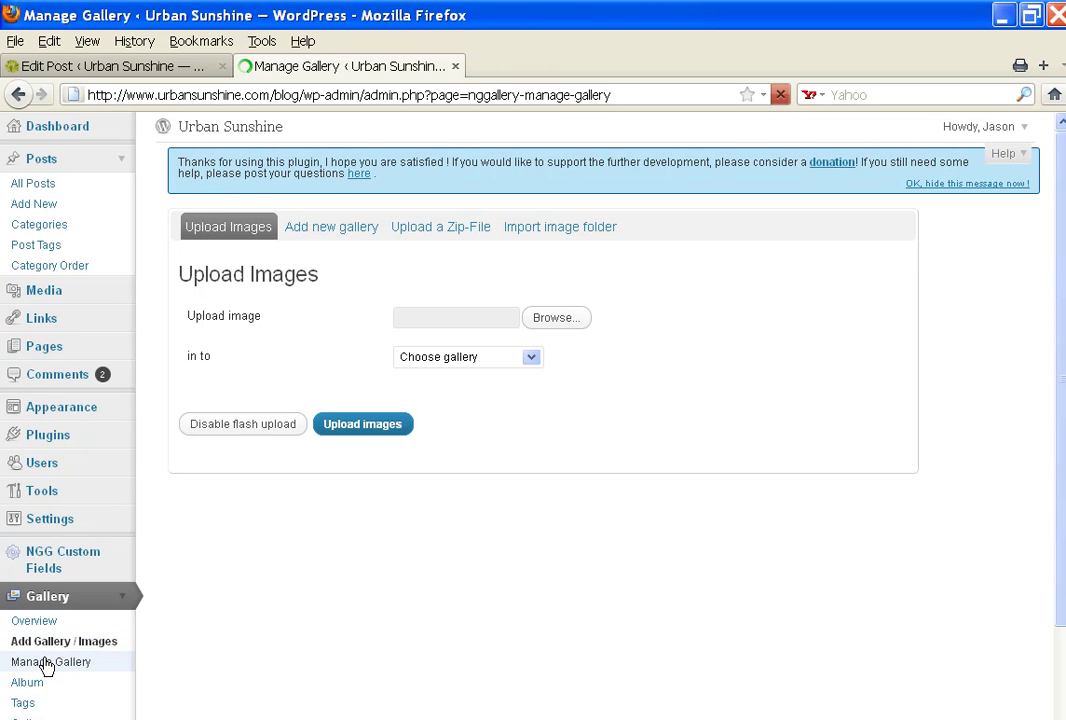